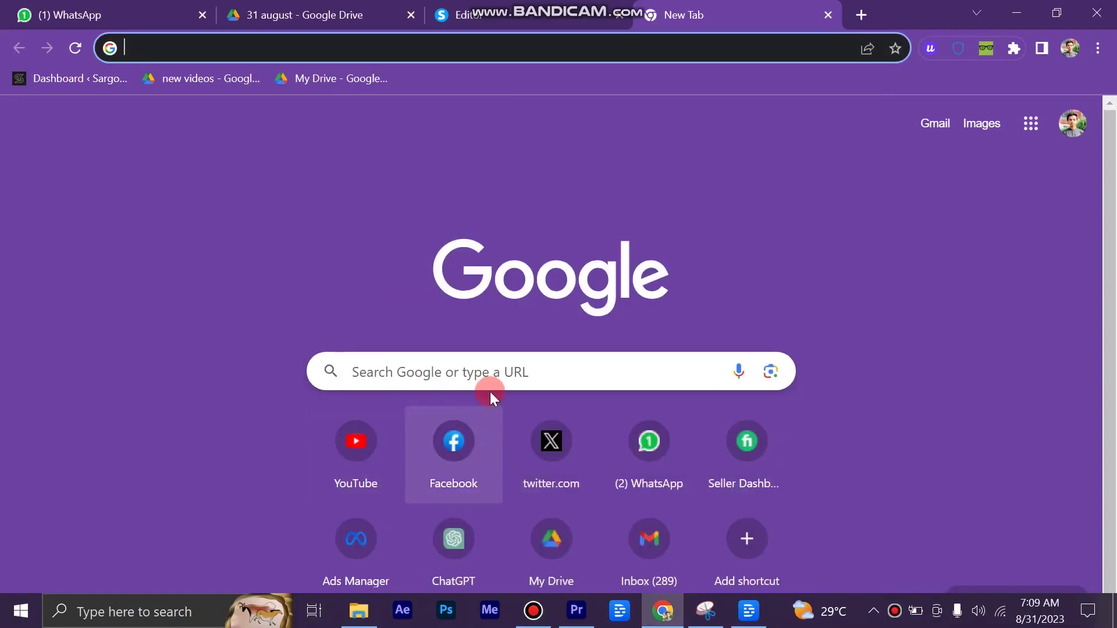
Search Google for 'system.io' from a new Chrome tab and open the Systeme.io site.
click(499, 379)
text(sy)
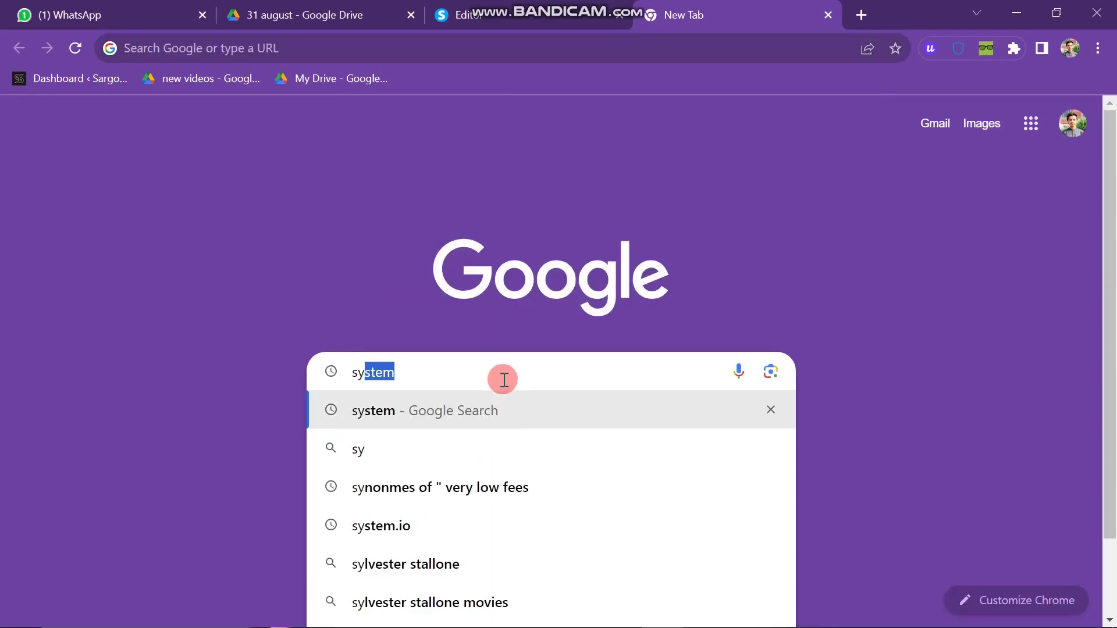
click(420, 529)
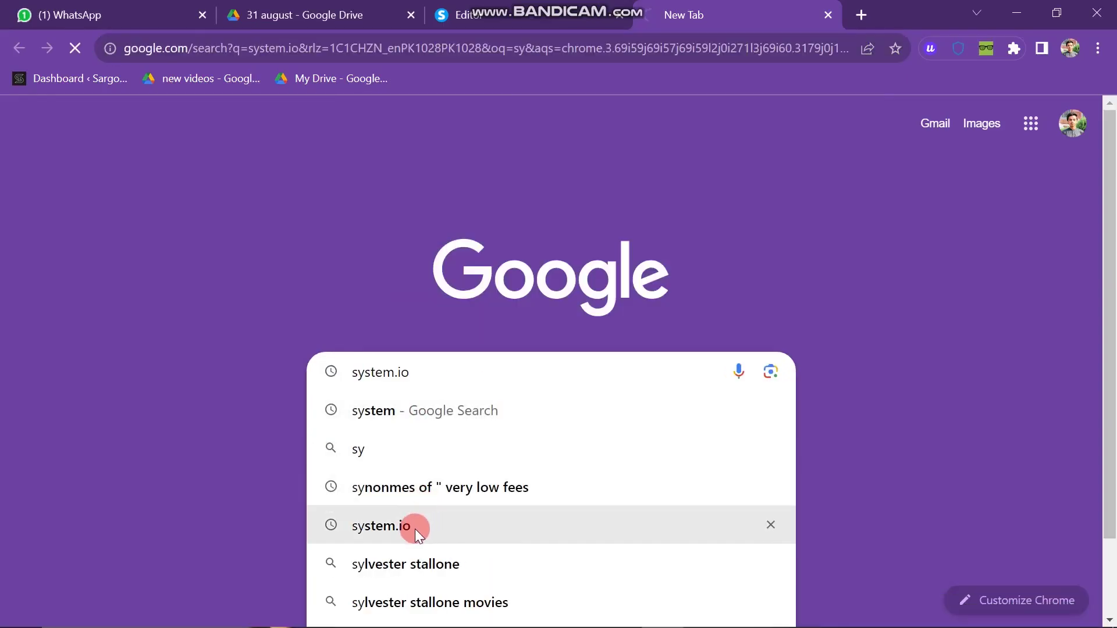
scroll(212, 387, down, 4)
scroll(245, 390, up, 4)
click(266, 312)
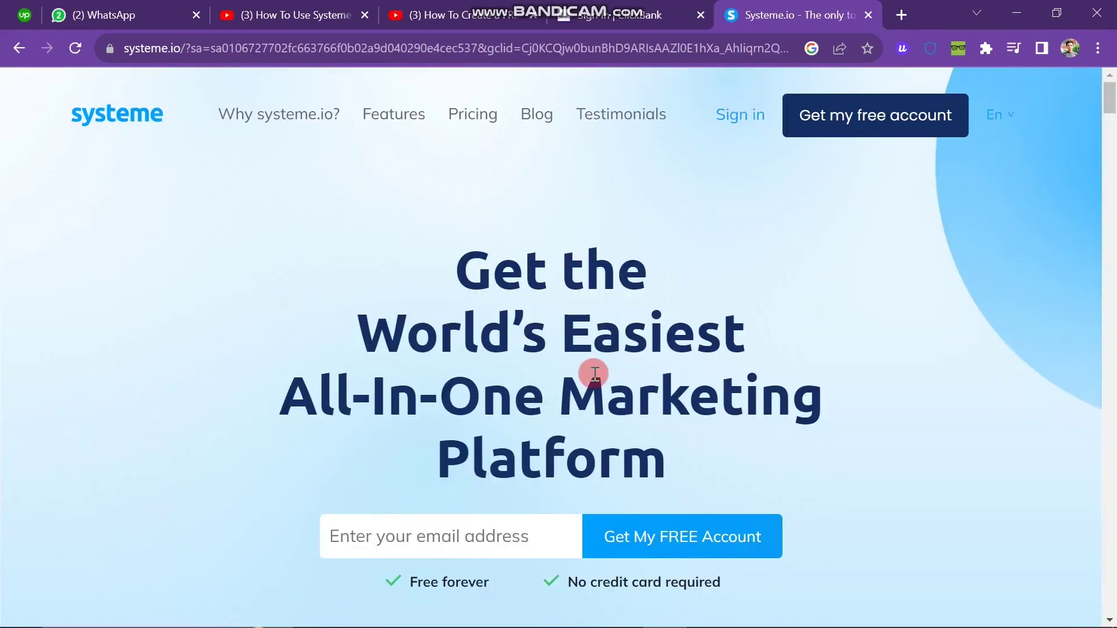
Scroll the Systeme.io homepage down to the three testimonials and highlight their text.
scroll(757, 420, down, 2)
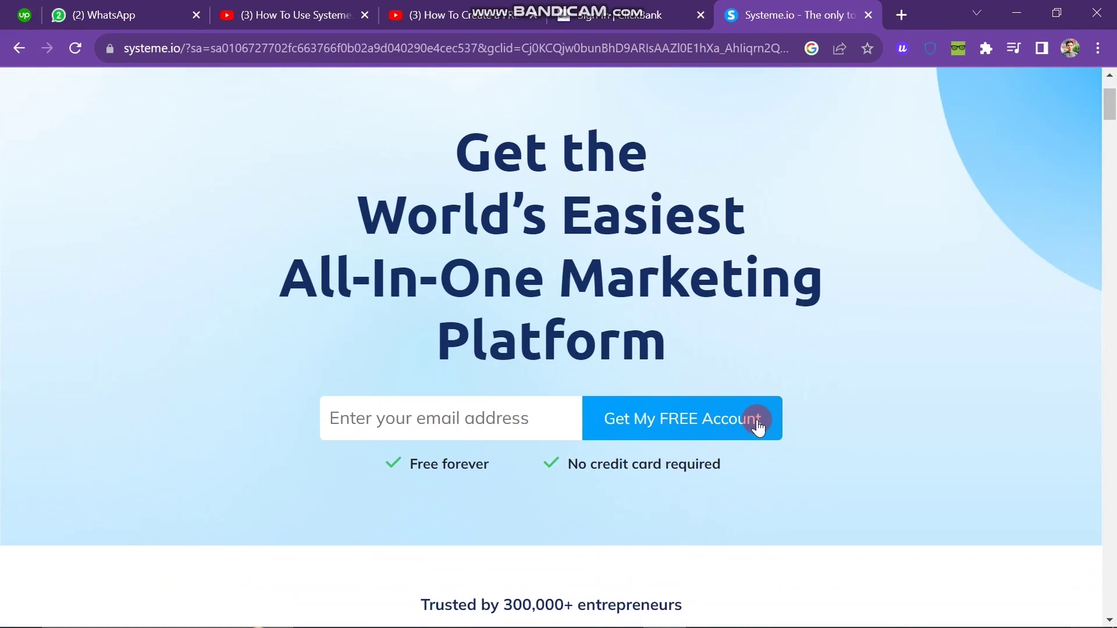
scroll(699, 504, down, 1)
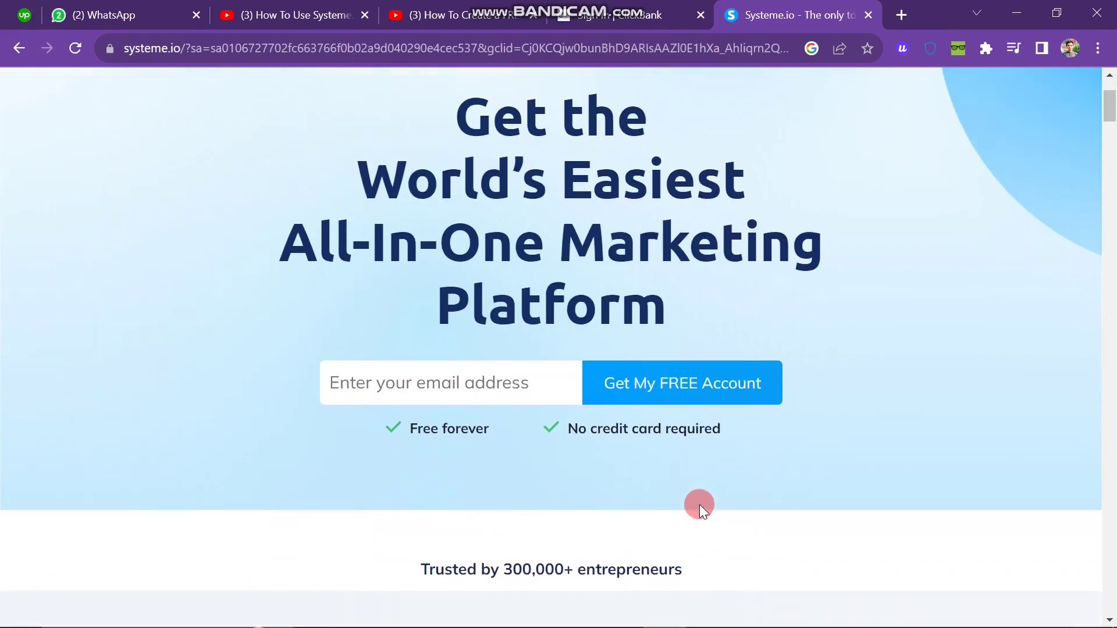
scroll(699, 504, down, 1)
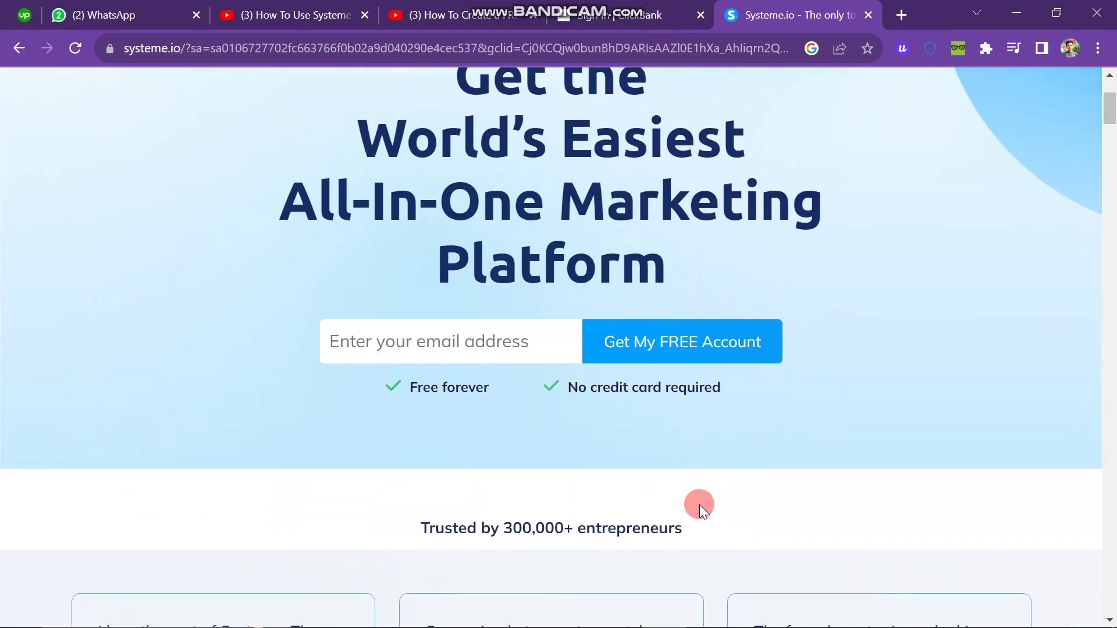
scroll(699, 505, down, 5)
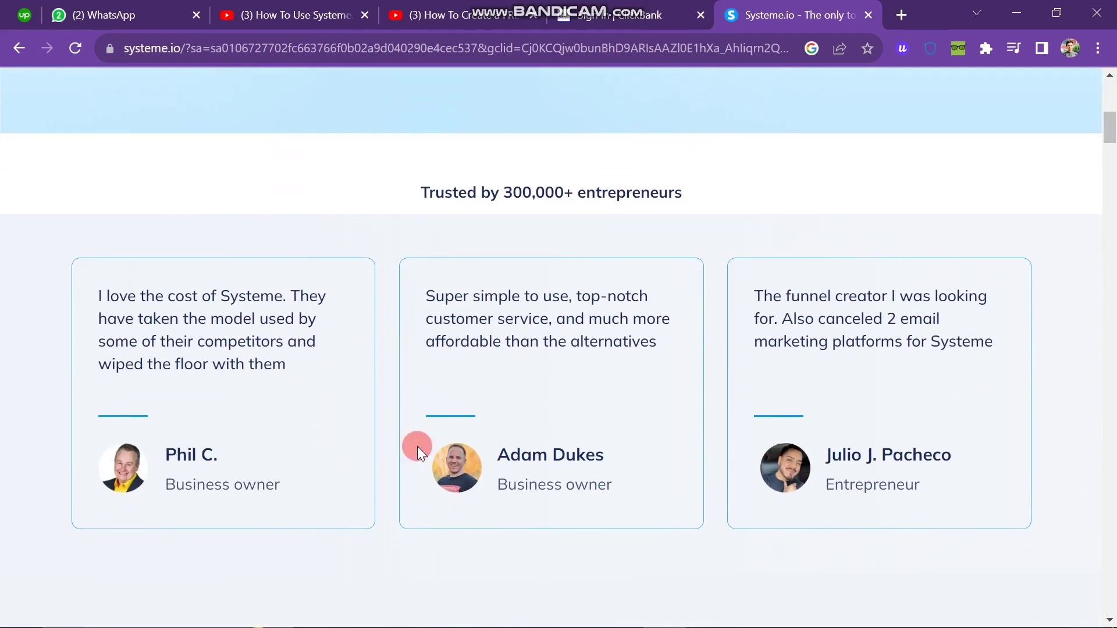
drag(102, 297, 905, 487)
click(766, 584)
Scroll through the remaining homepage sections, then return to the top of the page.
scroll(766, 584, down, 3)
scroll(765, 584, down, 3)
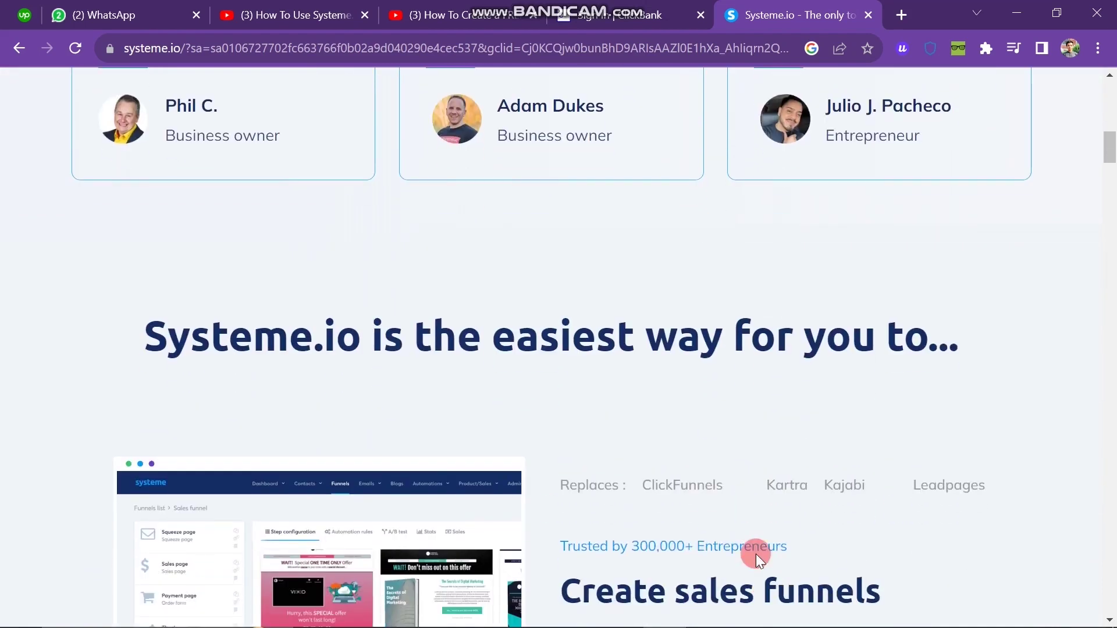
scroll(667, 425, down, 2)
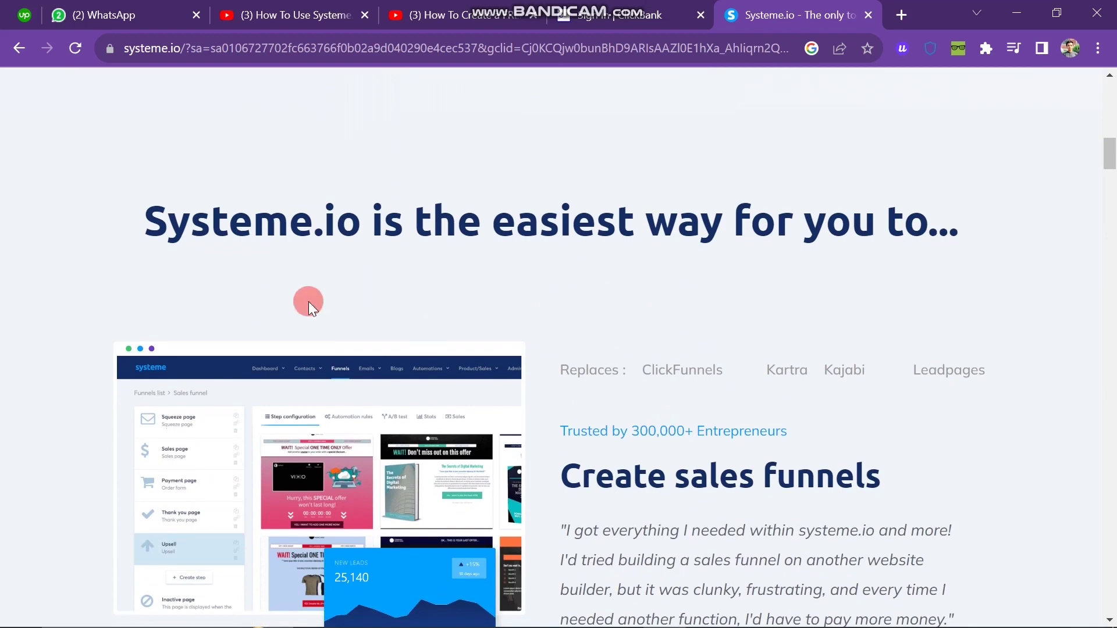
scroll(814, 321, down, 3)
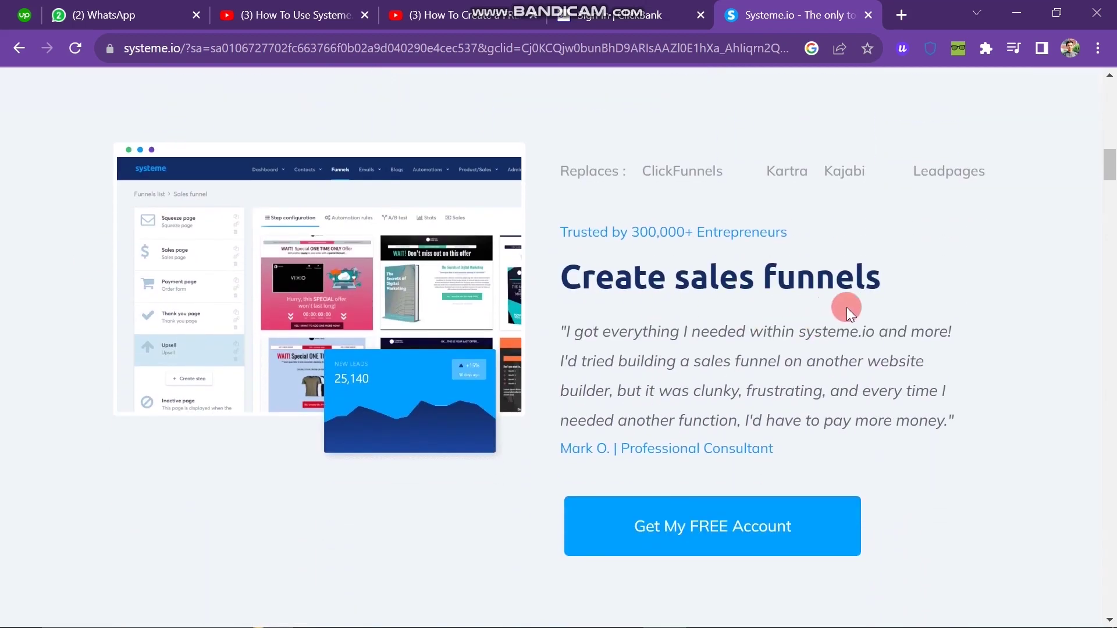
scroll(702, 449, down, 8)
scroll(701, 448, down, 10)
key(Home)
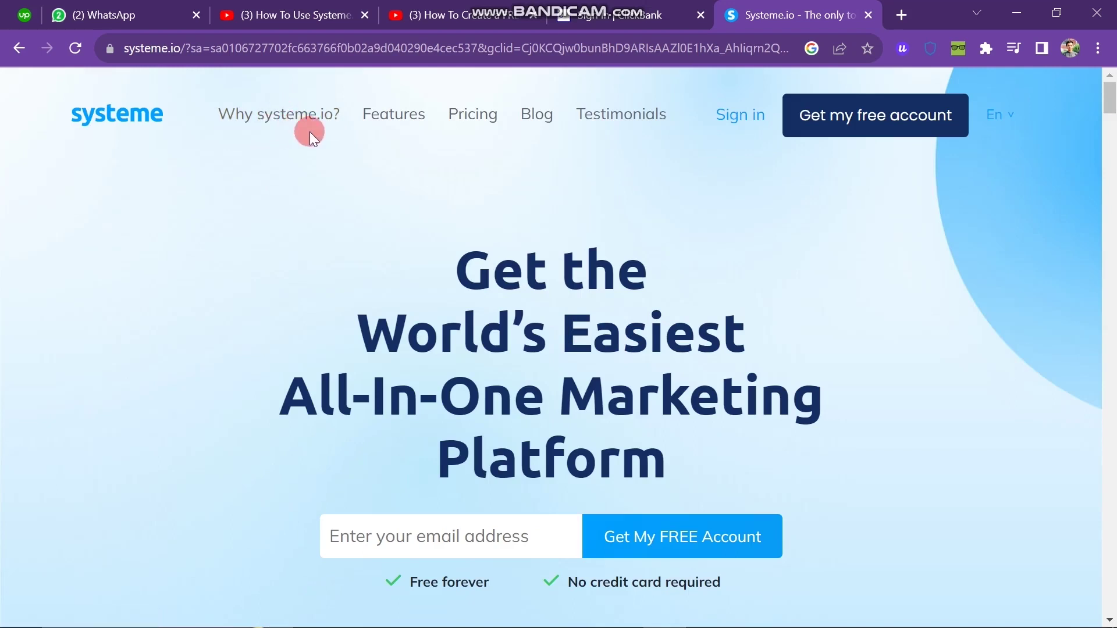
Open the Features page and scroll to the 'All the tools you need' section heading.
click(399, 125)
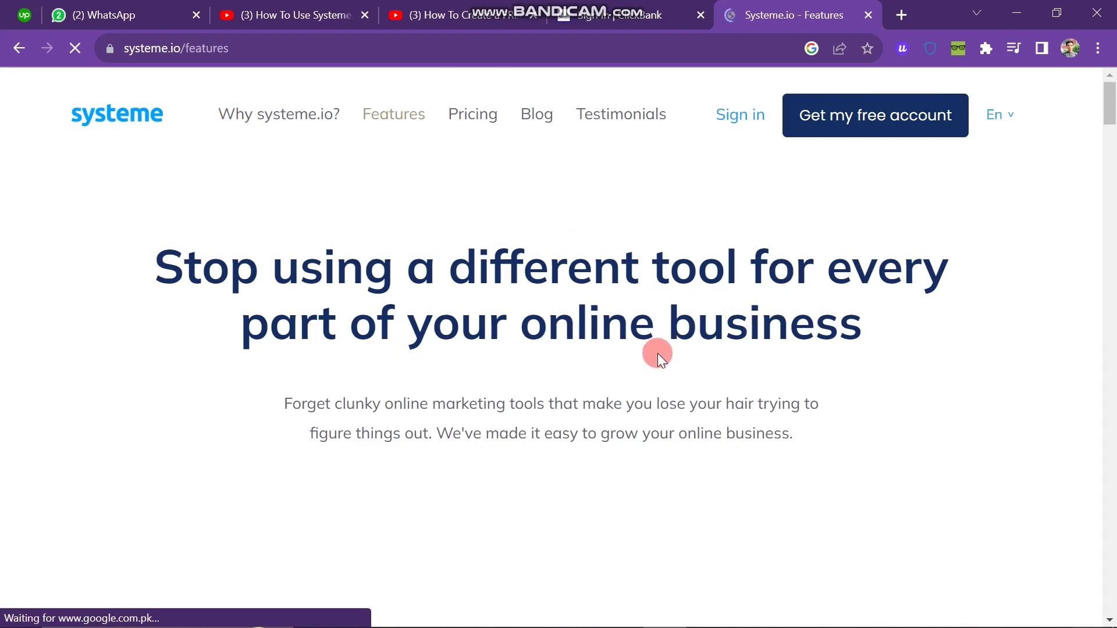
scroll(657, 353, down, 2)
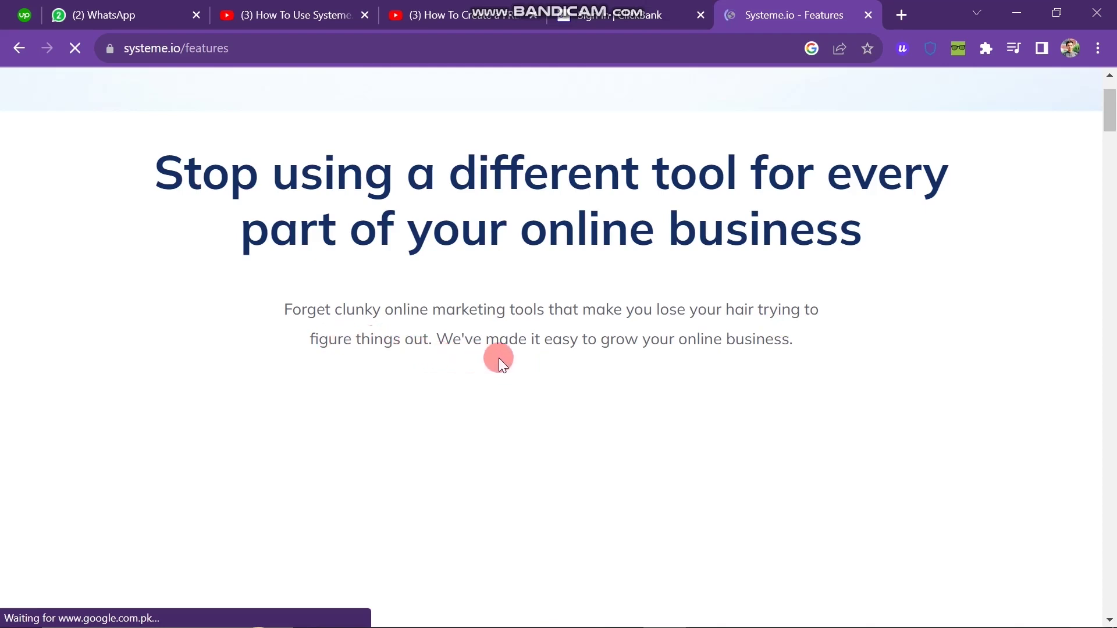
scroll(676, 385, down, 6)
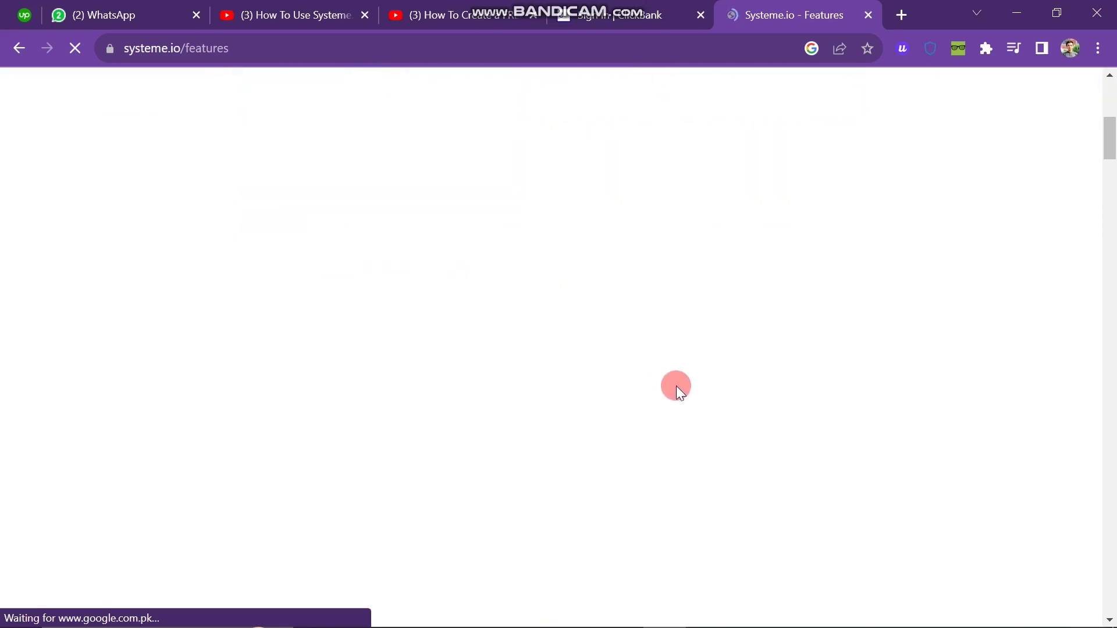
scroll(676, 386, down, 1)
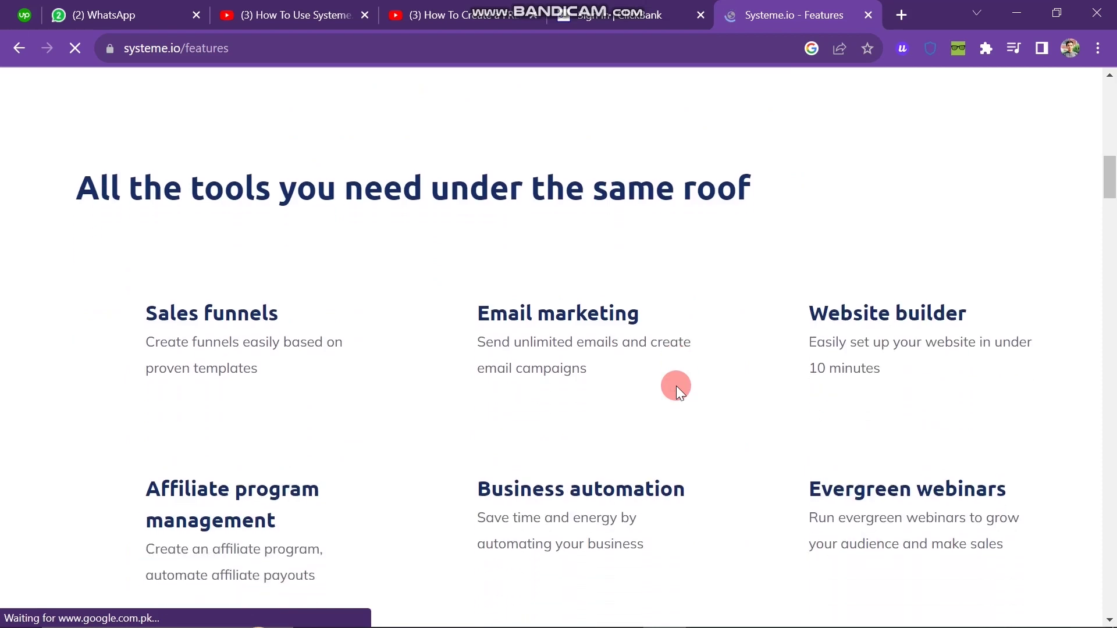
drag(166, 192, 733, 195)
click(700, 281)
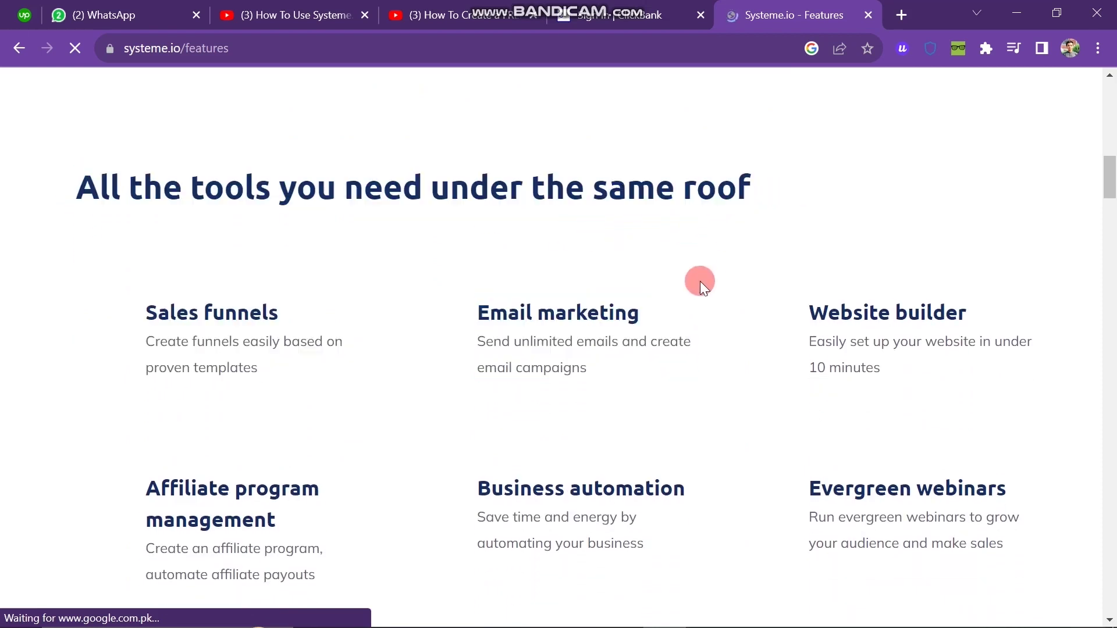
Read the Email marketing and Website builder descriptions, then go to the Pricing page.
scroll(283, 327, down, 1)
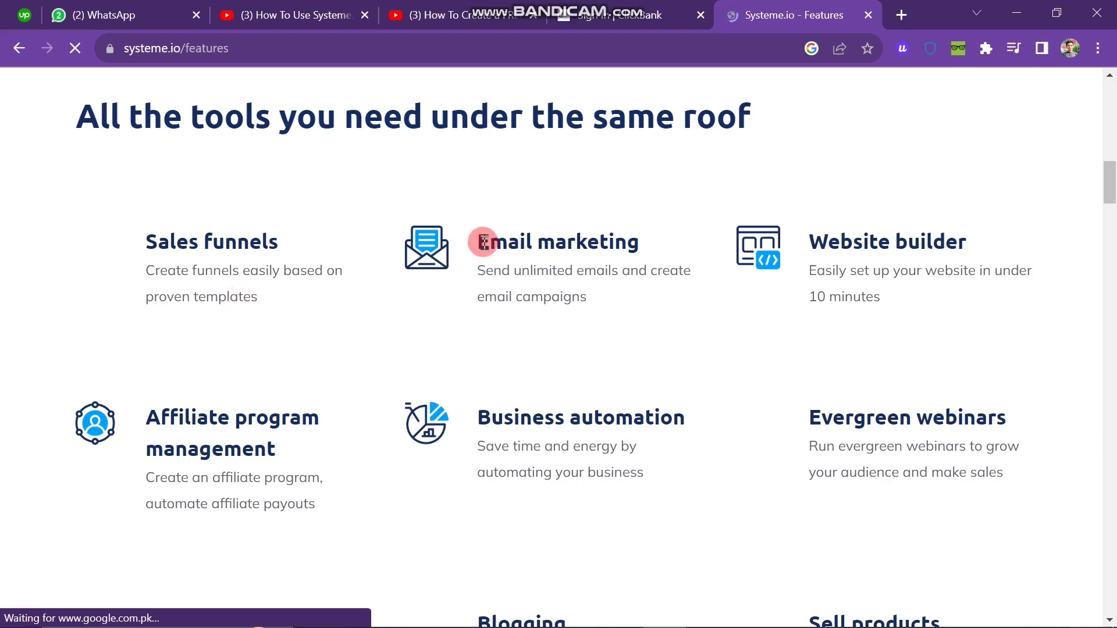
drag(483, 241, 683, 239)
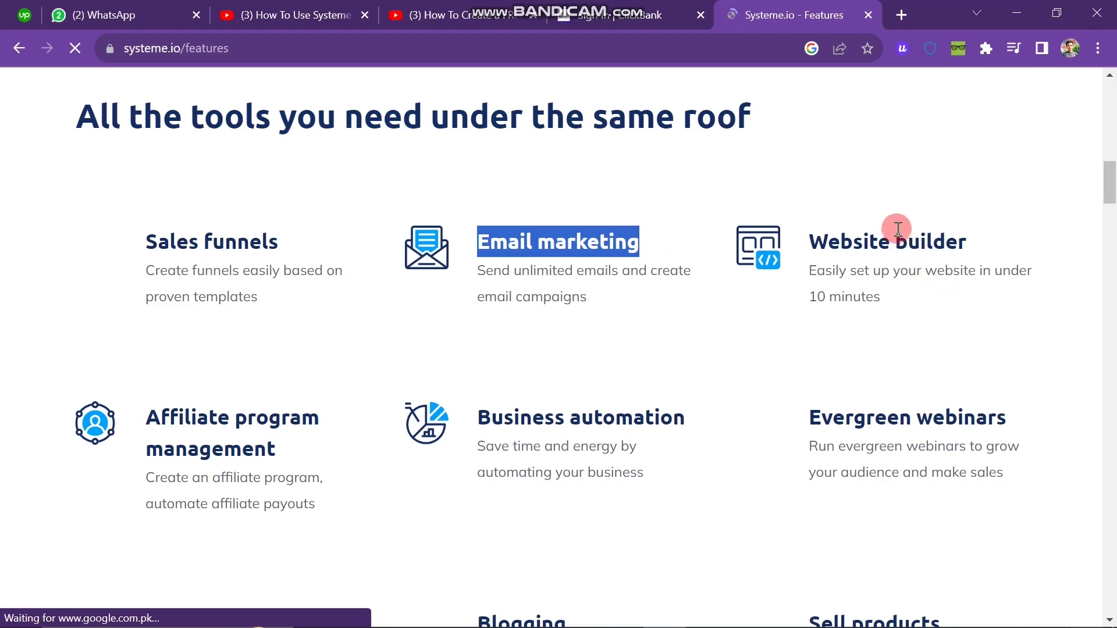
click(814, 247)
drag(814, 248, 995, 305)
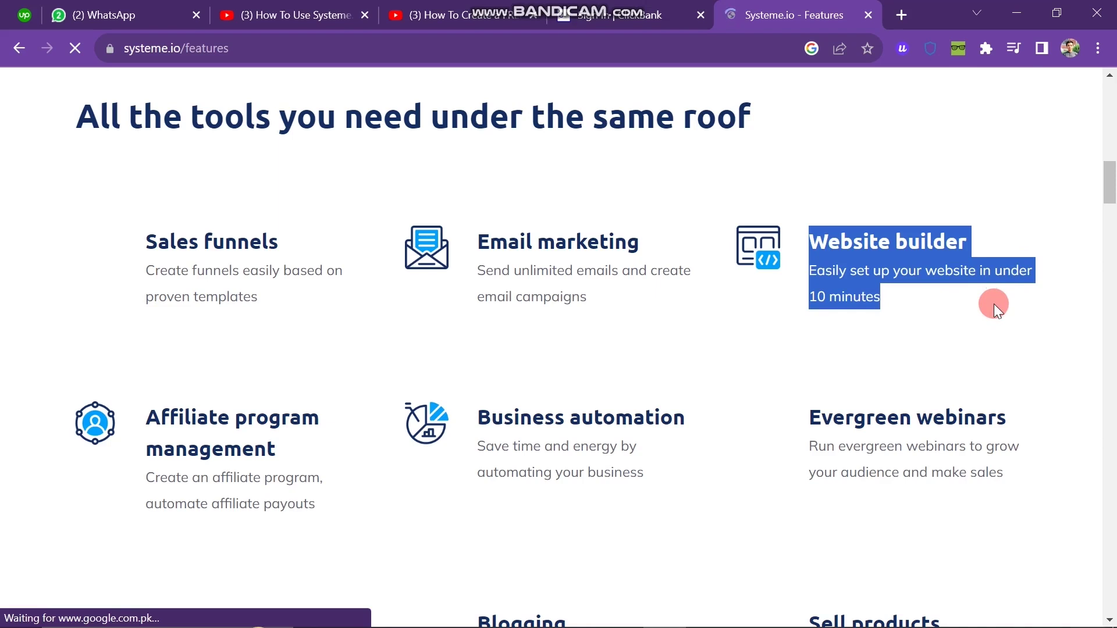
click(994, 303)
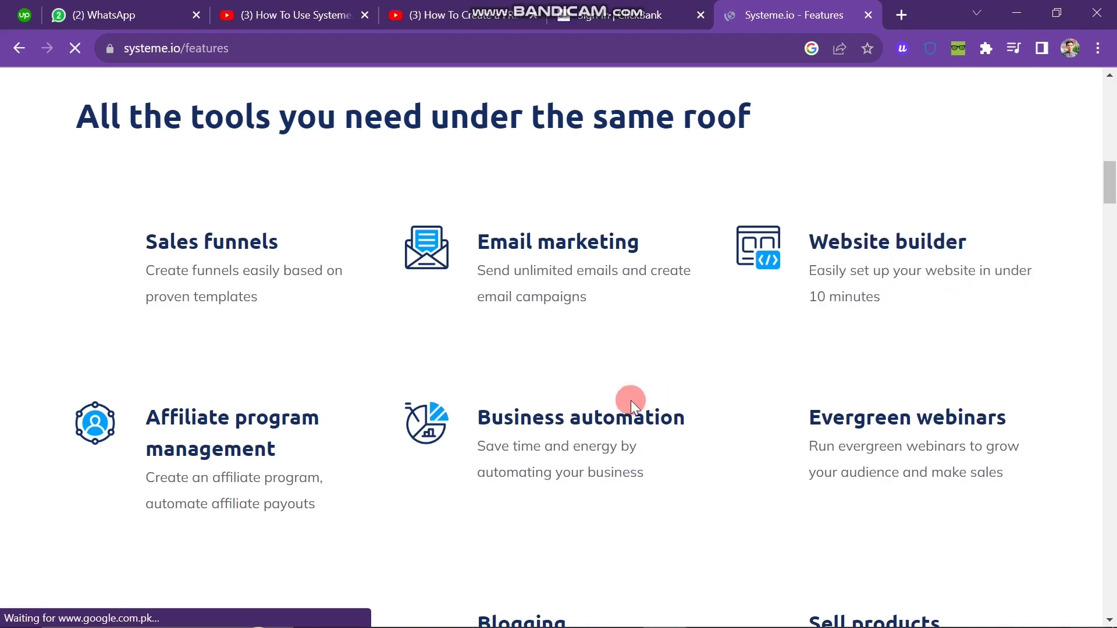
scroll(477, 122, up, 15)
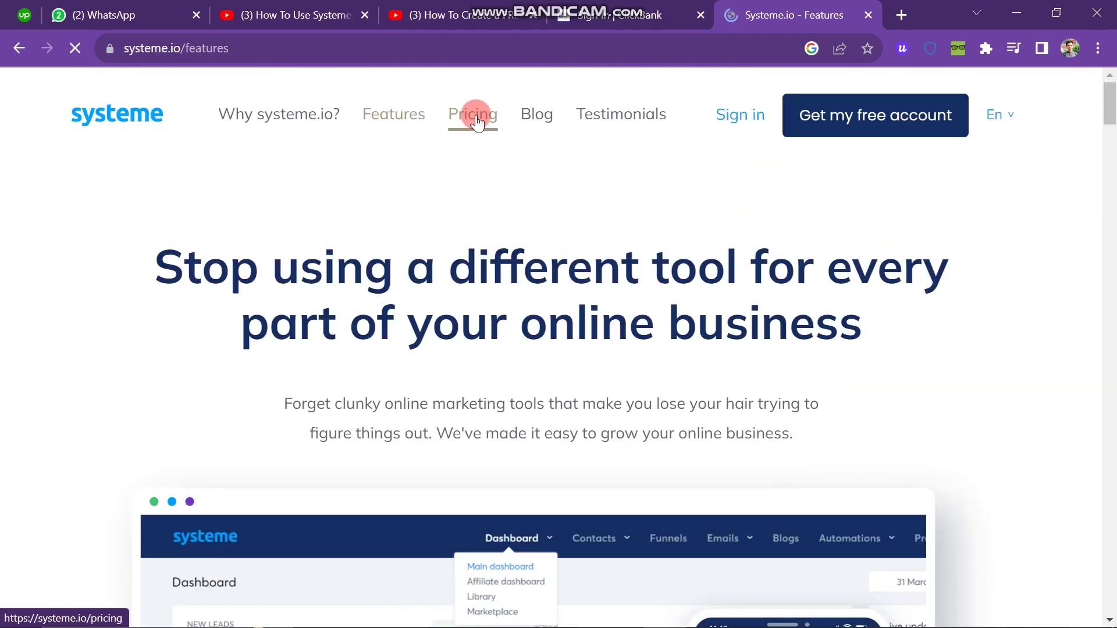
click(476, 120)
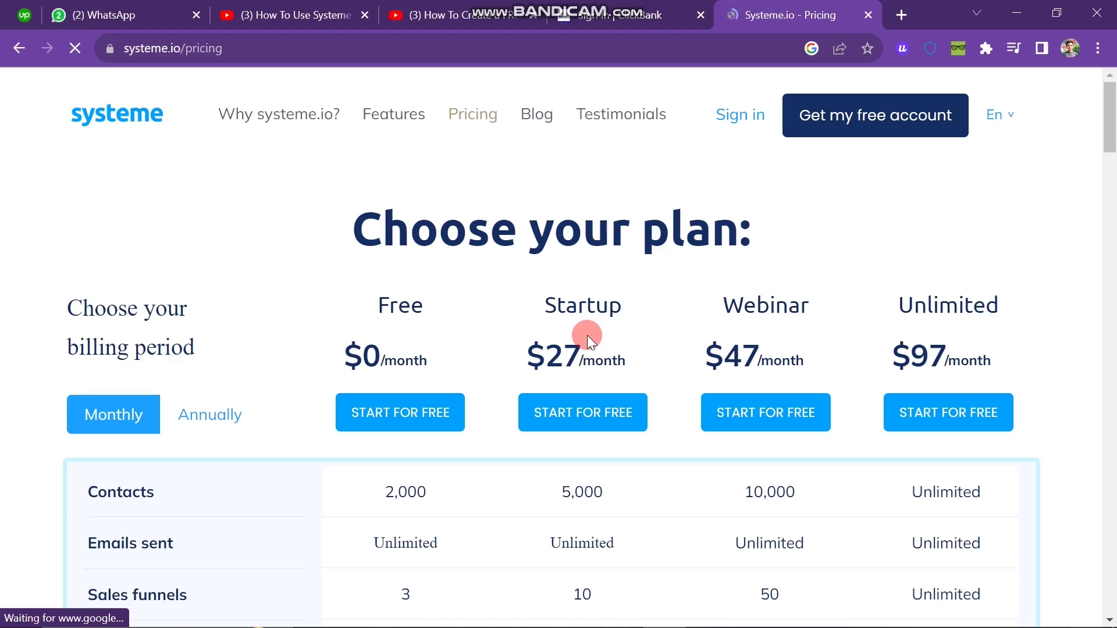
scroll(654, 264, down, 1)
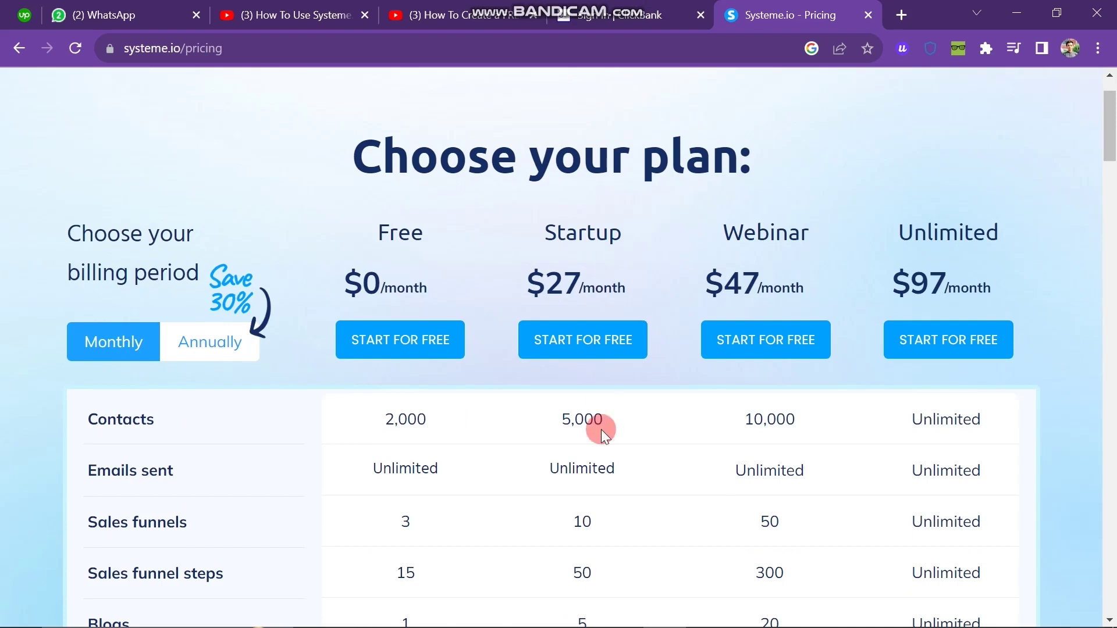
scroll(601, 430, down, 1)
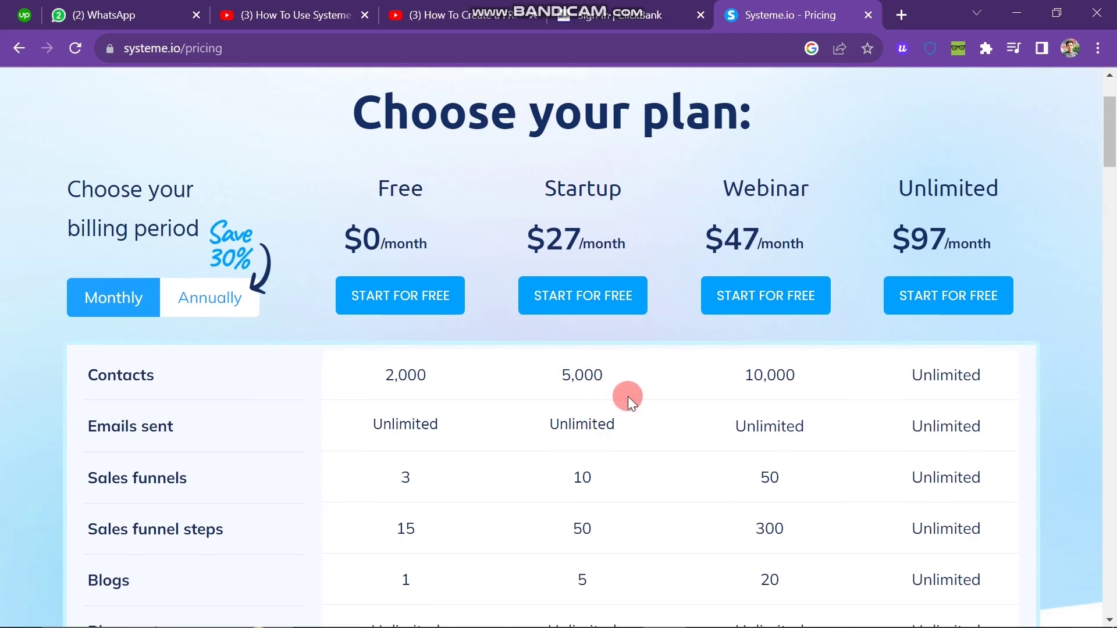
scroll(627, 396, down, 1)
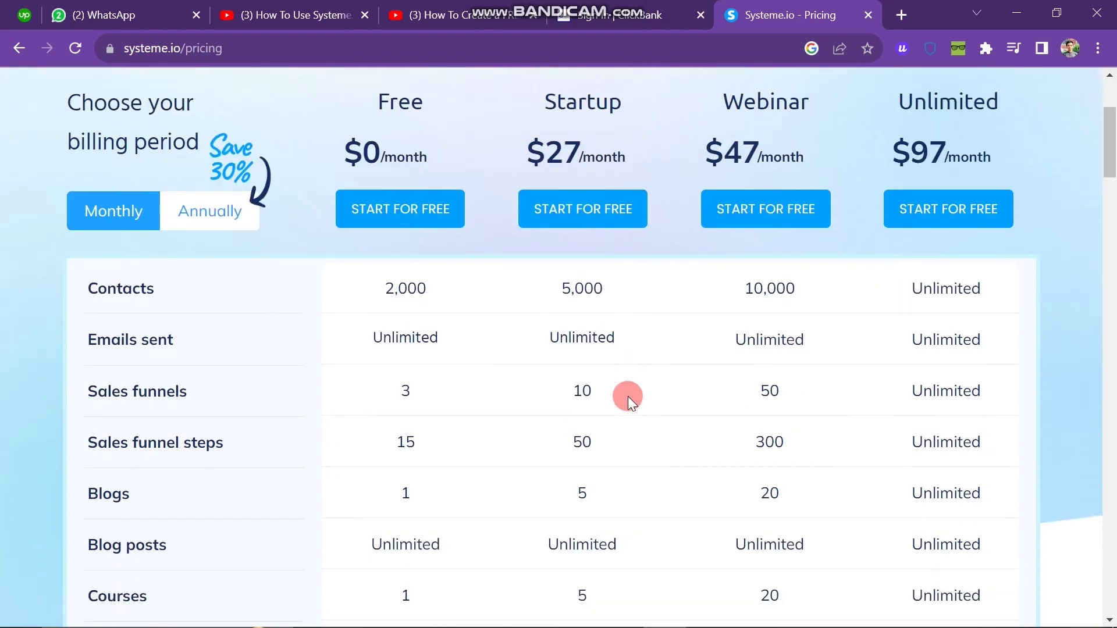
scroll(627, 396, up, 3)
scroll(628, 396, down, 1)
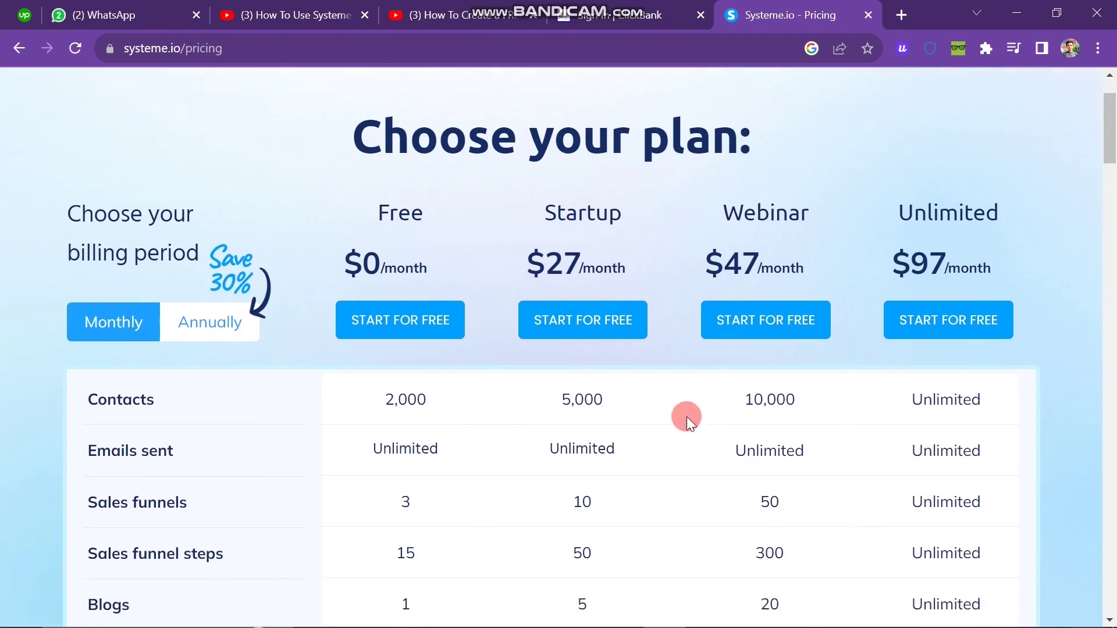
scroll(751, 536, down, 1)
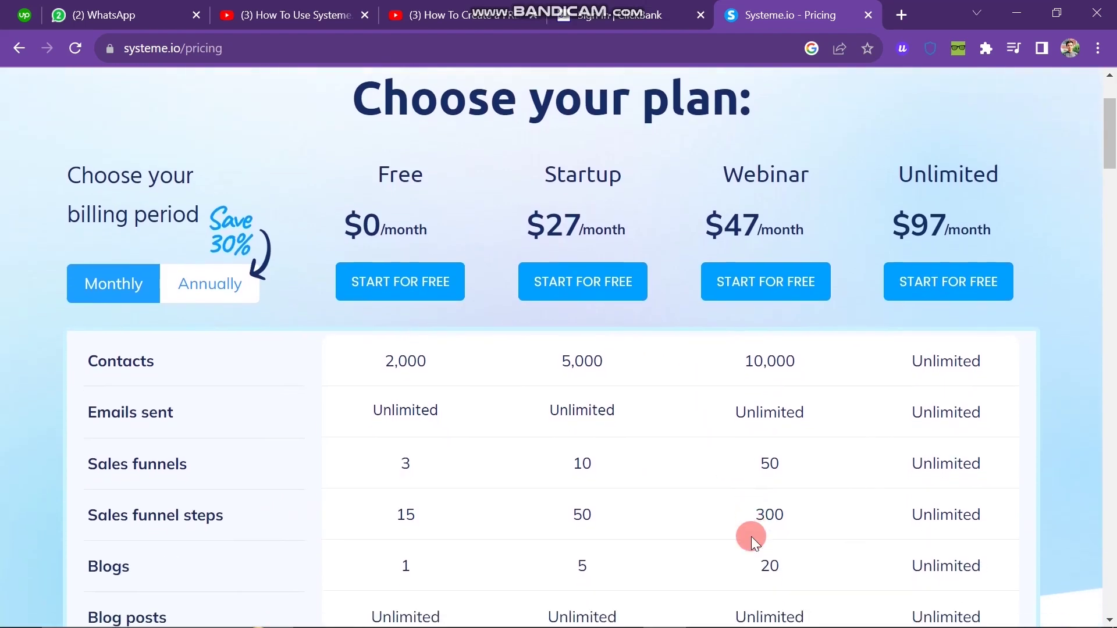
scroll(752, 536, down, 1)
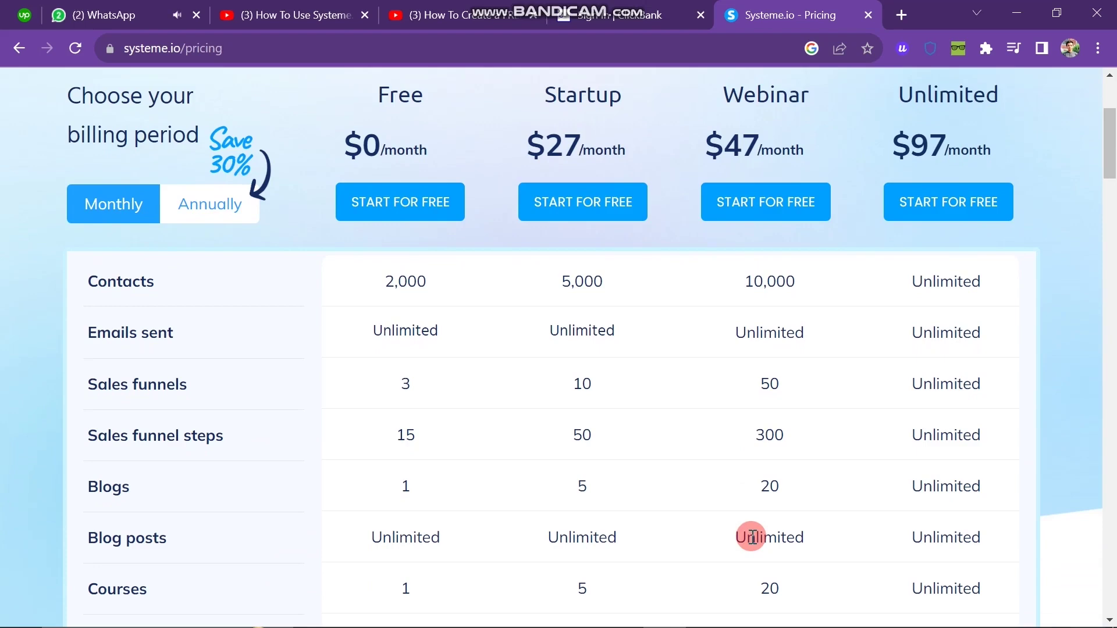
scroll(752, 536, down, 15)
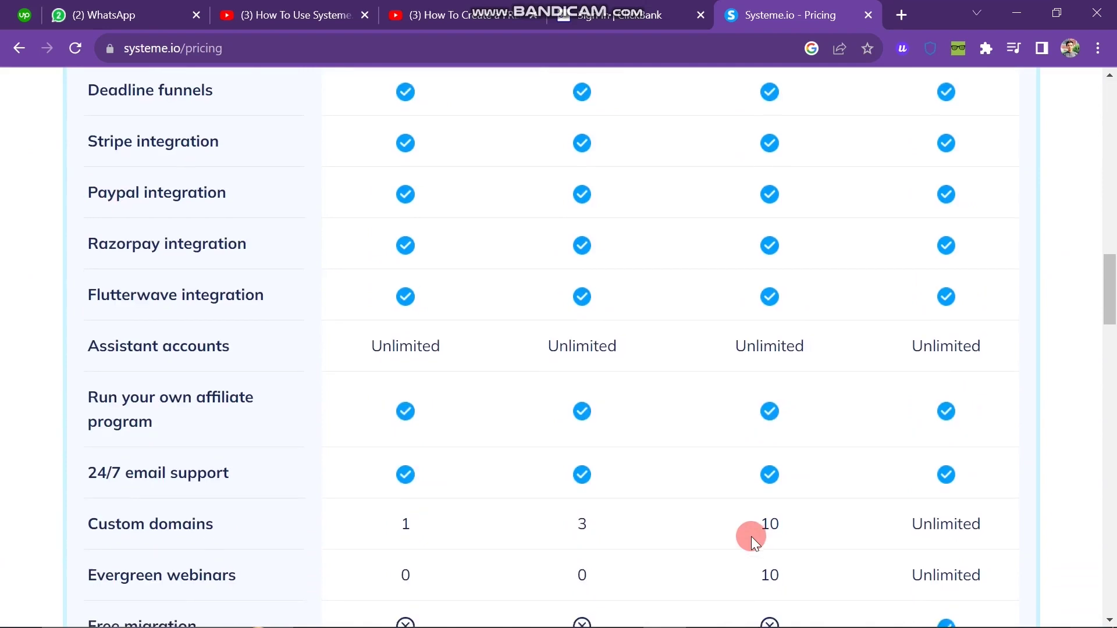
scroll(752, 536, down, 6)
scroll(607, 432, up, 3)
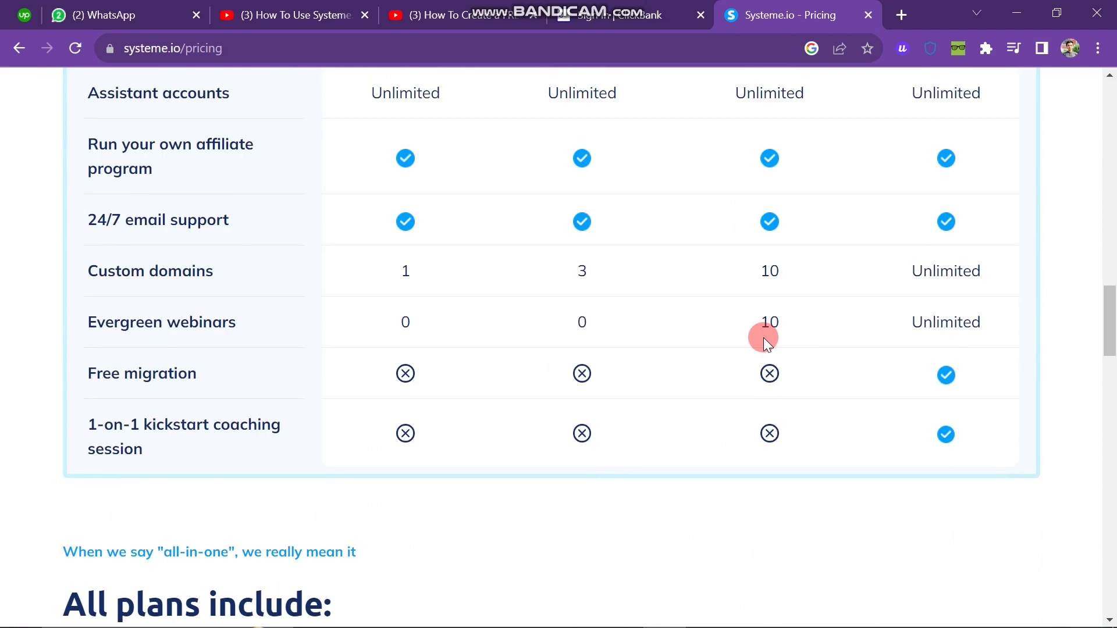
key(Home)
drag(915, 309, 1043, 402)
click(1048, 404)
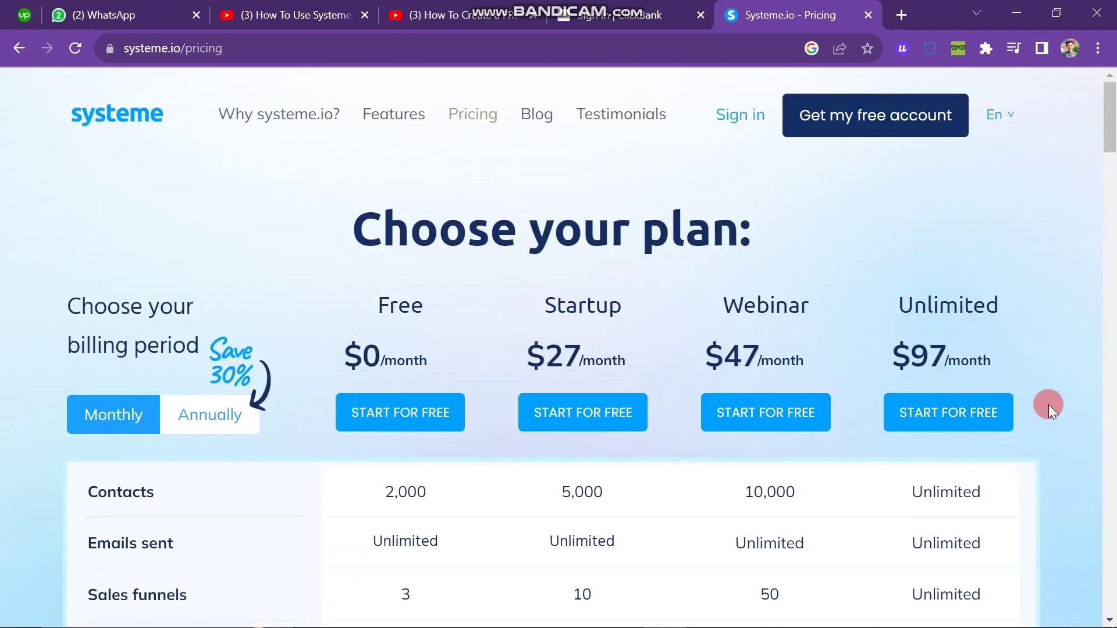
scroll(1048, 403, down, 1)
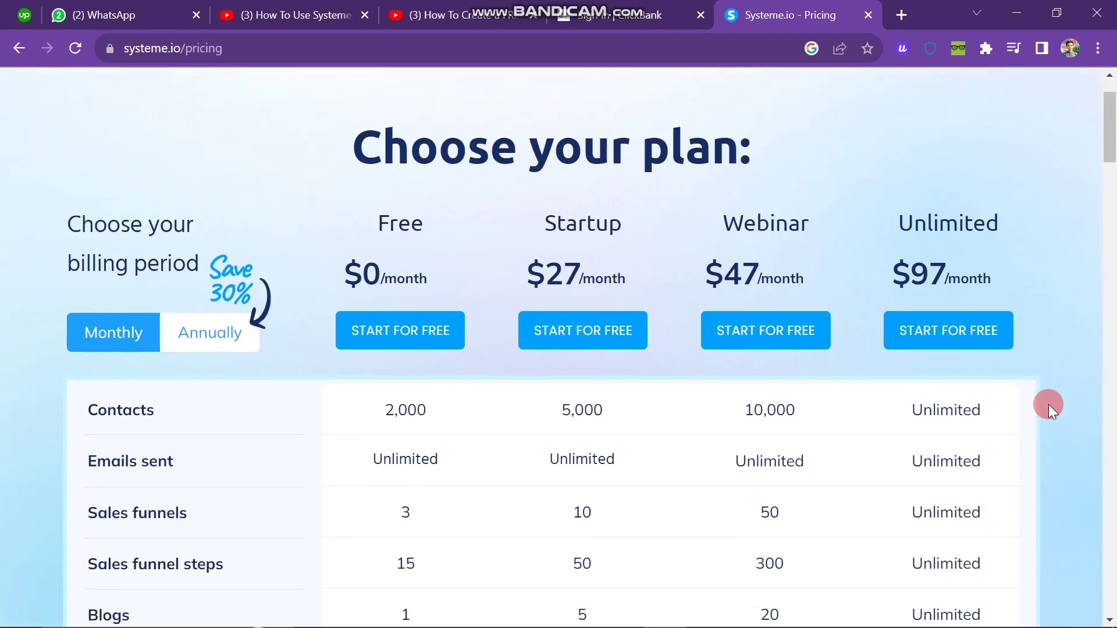
scroll(1048, 404, down, 2)
scroll(1048, 404, down, 1)
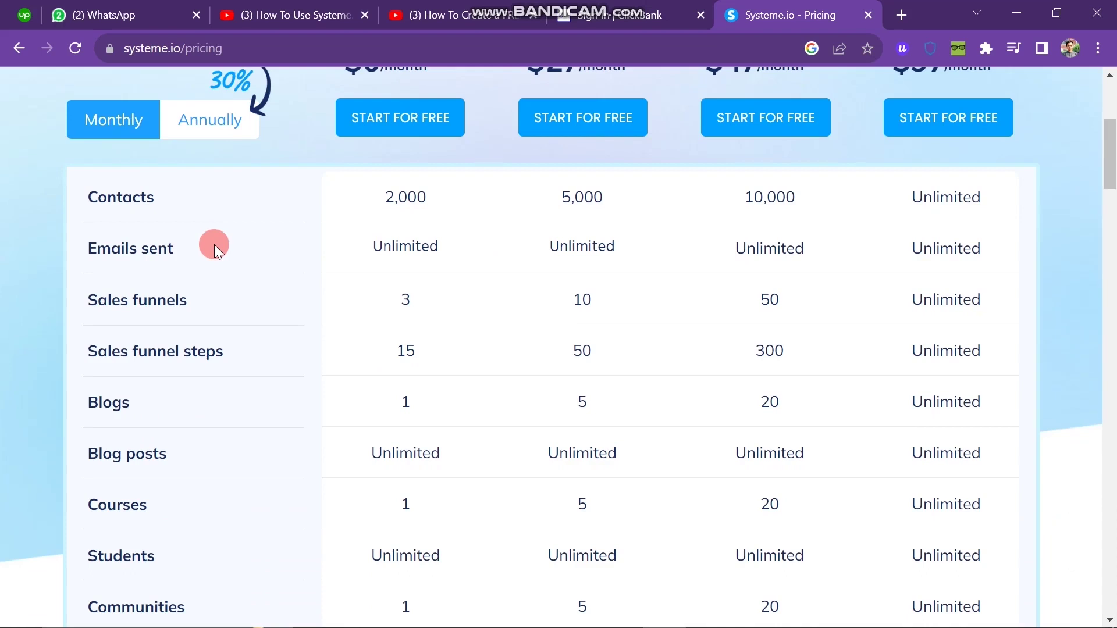
scroll(214, 244, down, 2)
scroll(214, 245, down, 3)
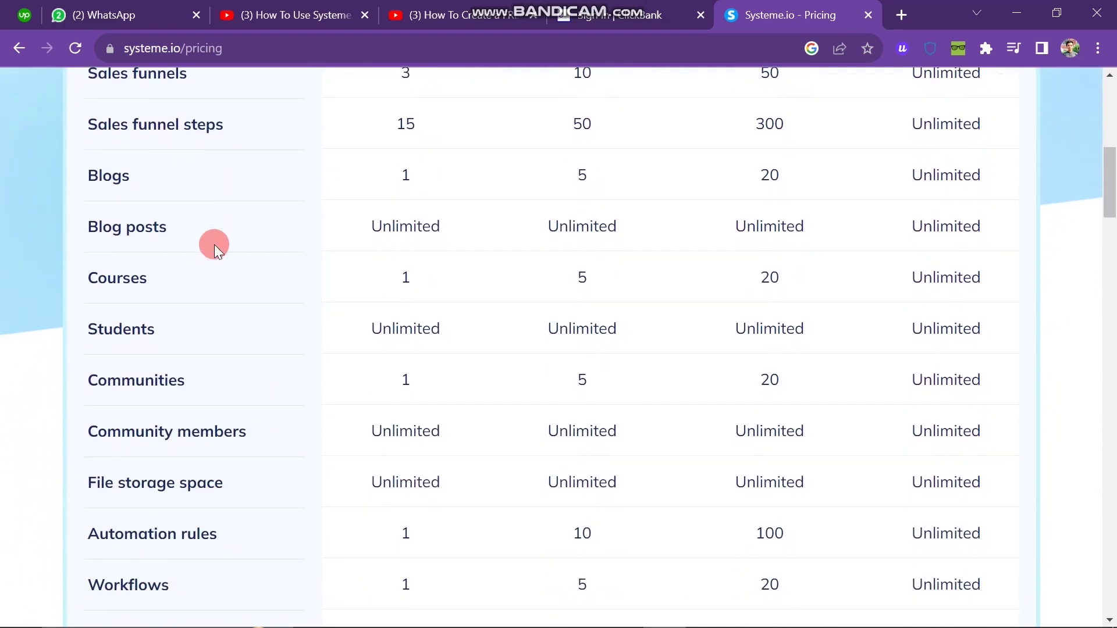
scroll(214, 244, down, 2)
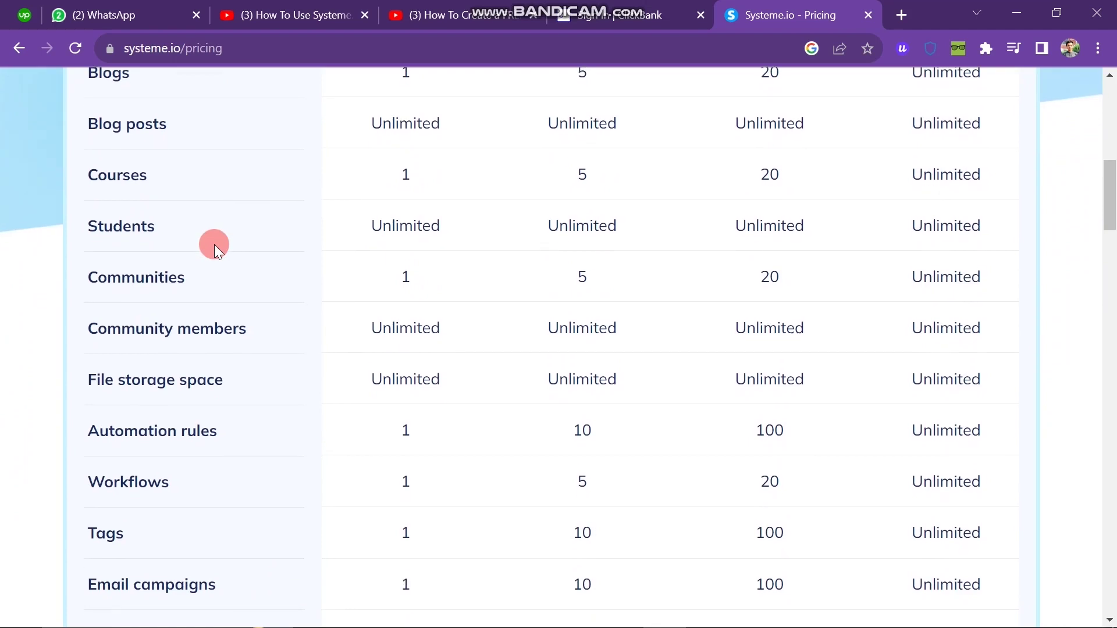
scroll(214, 245, down, 3)
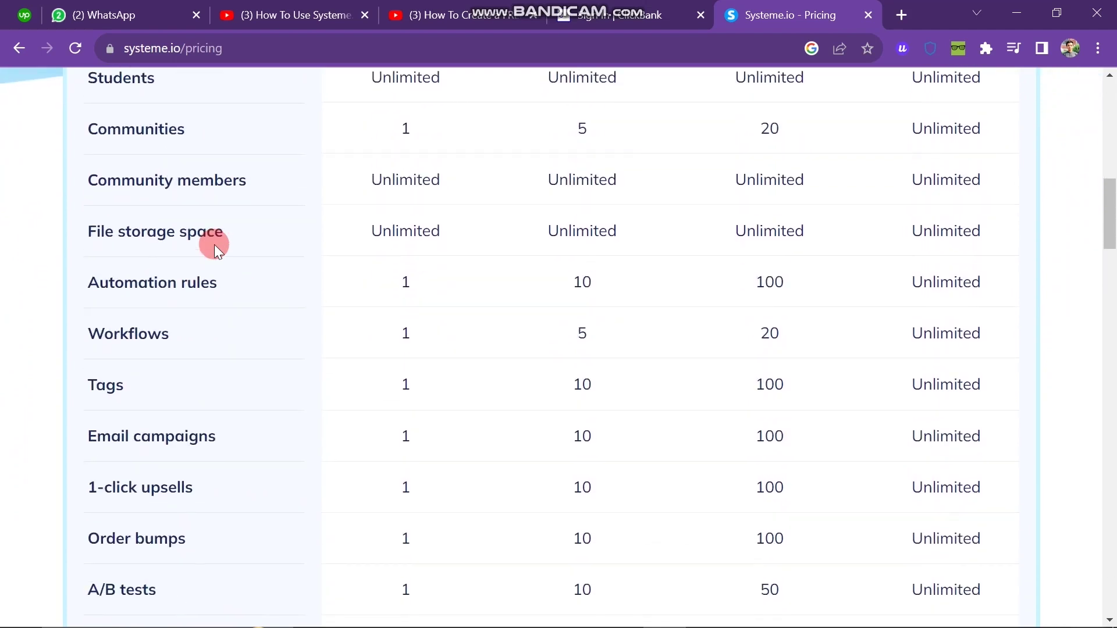
scroll(214, 244, down, 7)
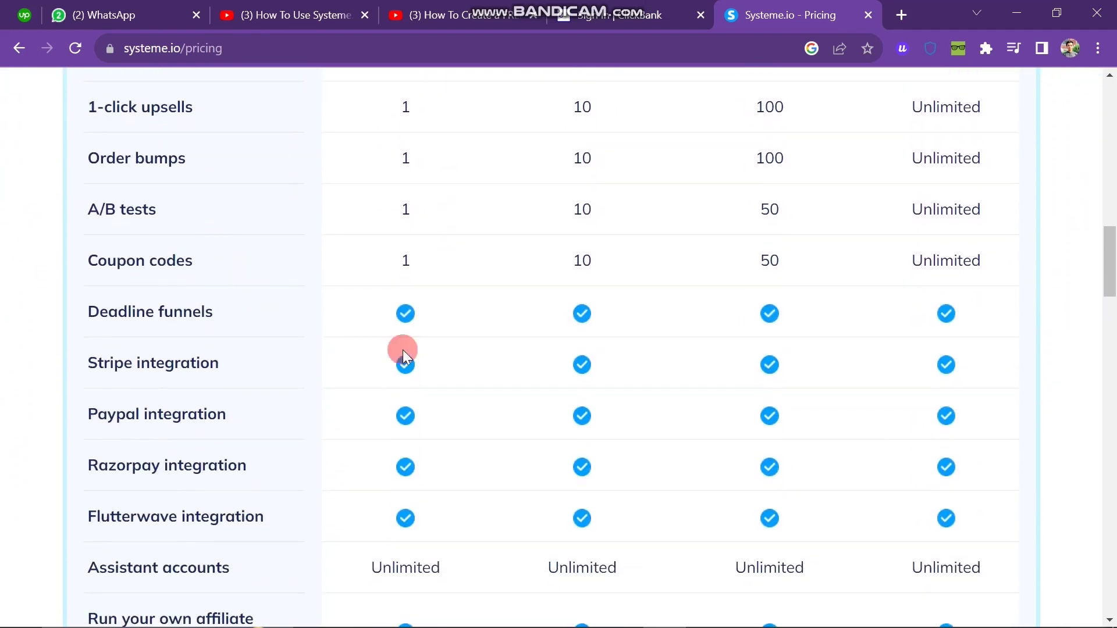
scroll(823, 392, down, 2)
scroll(823, 392, up, 15)
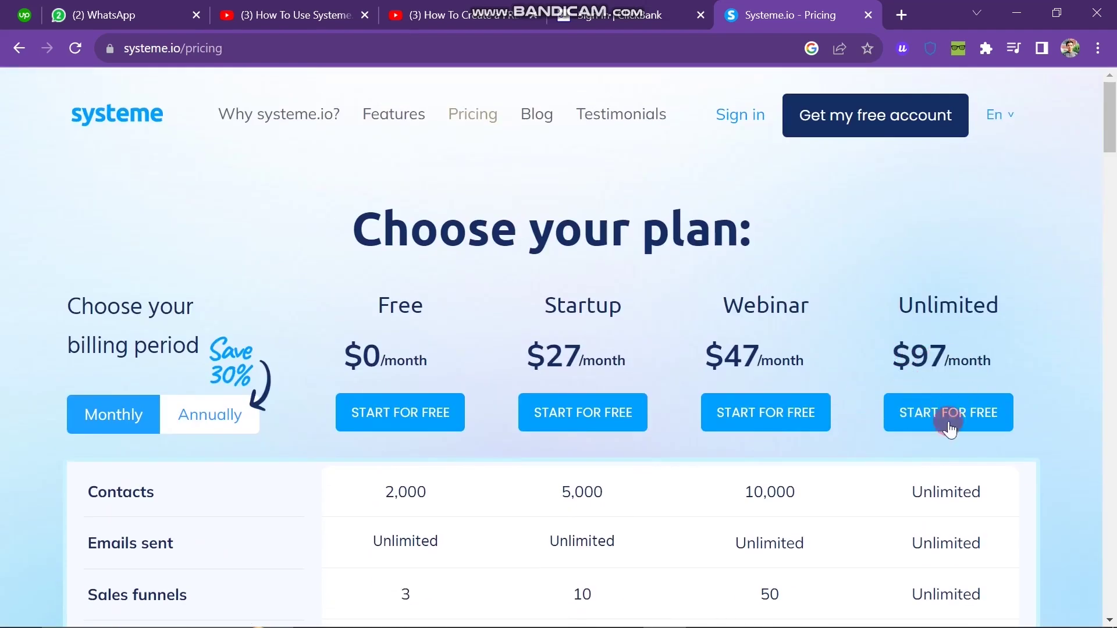
Browse the customer Testimonials page via Blog, then bring up the free account sign-up form.
click(538, 120)
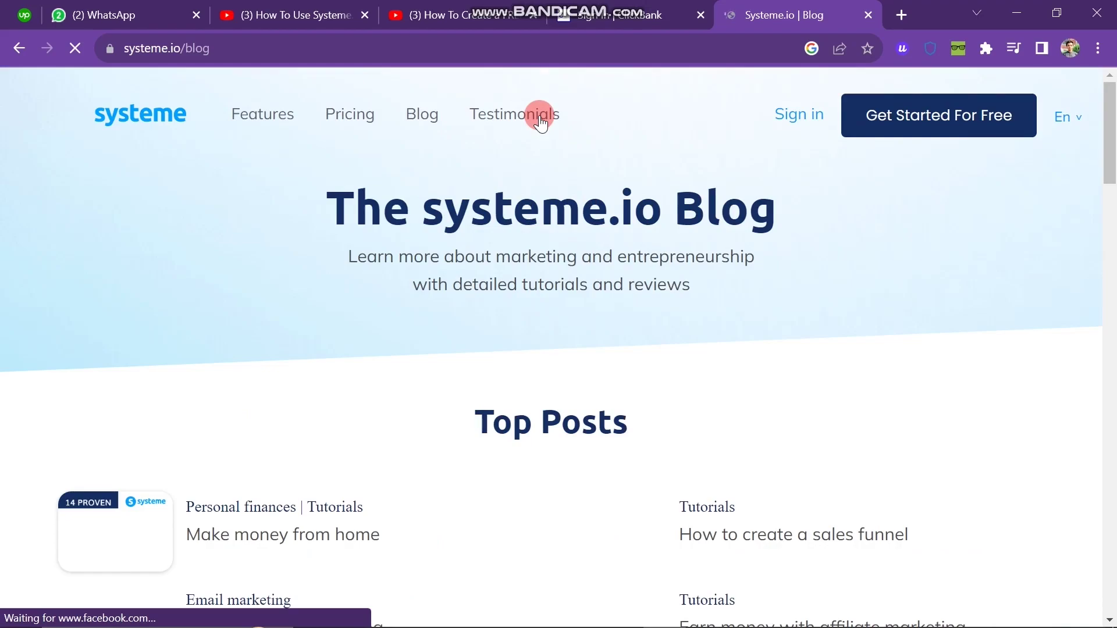
click(523, 116)
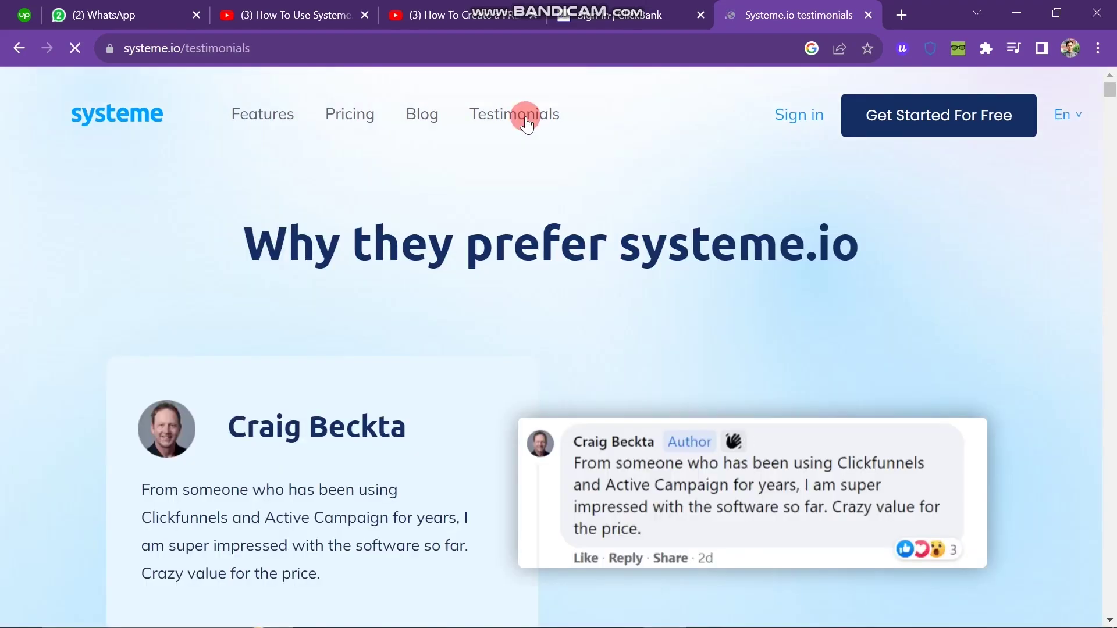
scroll(394, 400, down, 5)
scroll(394, 400, down, 15)
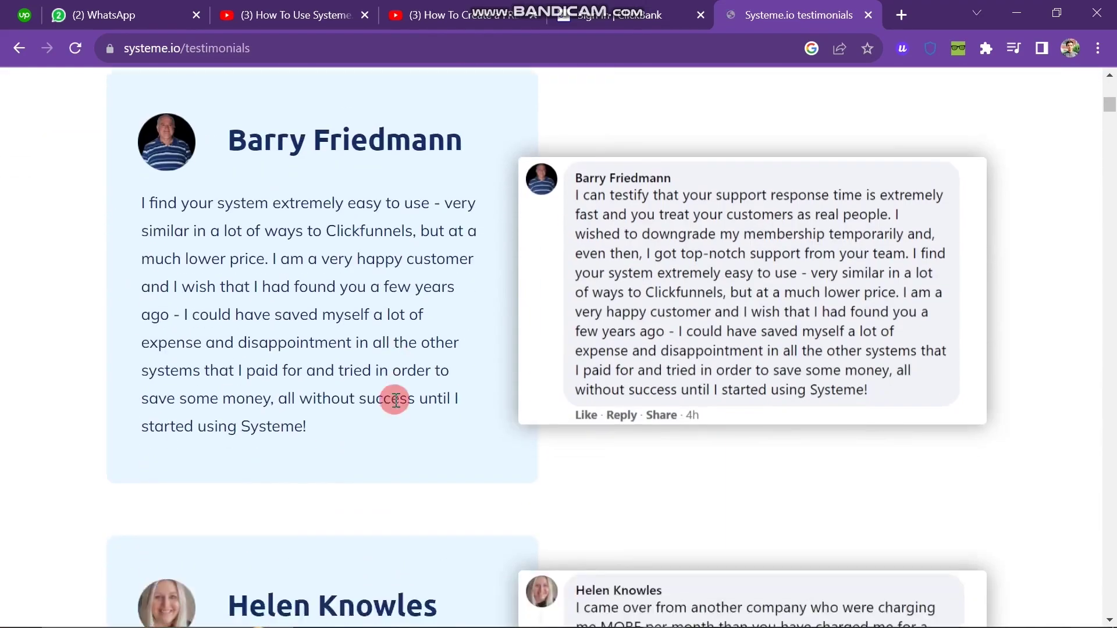
scroll(395, 400, up, 10)
scroll(395, 402, up, 6)
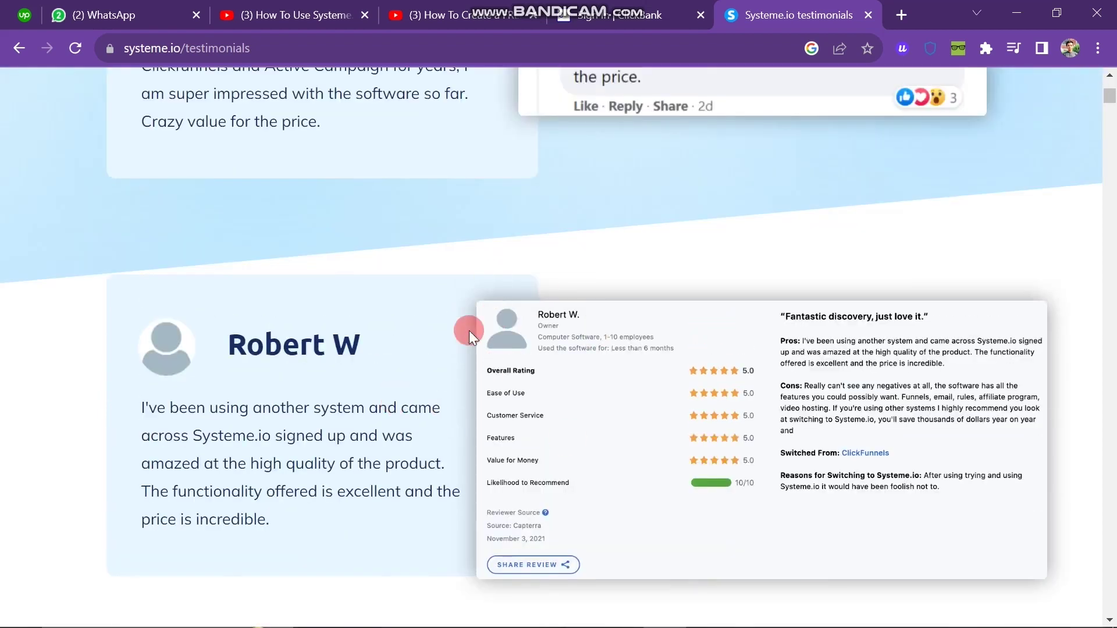
scroll(469, 331, up, 8)
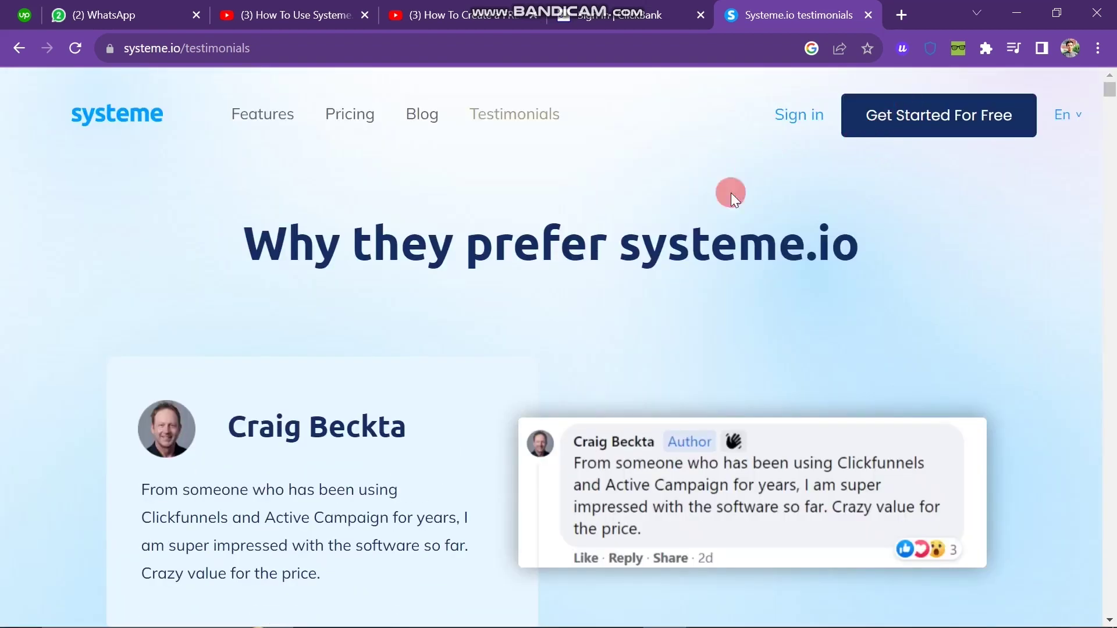
click(929, 123)
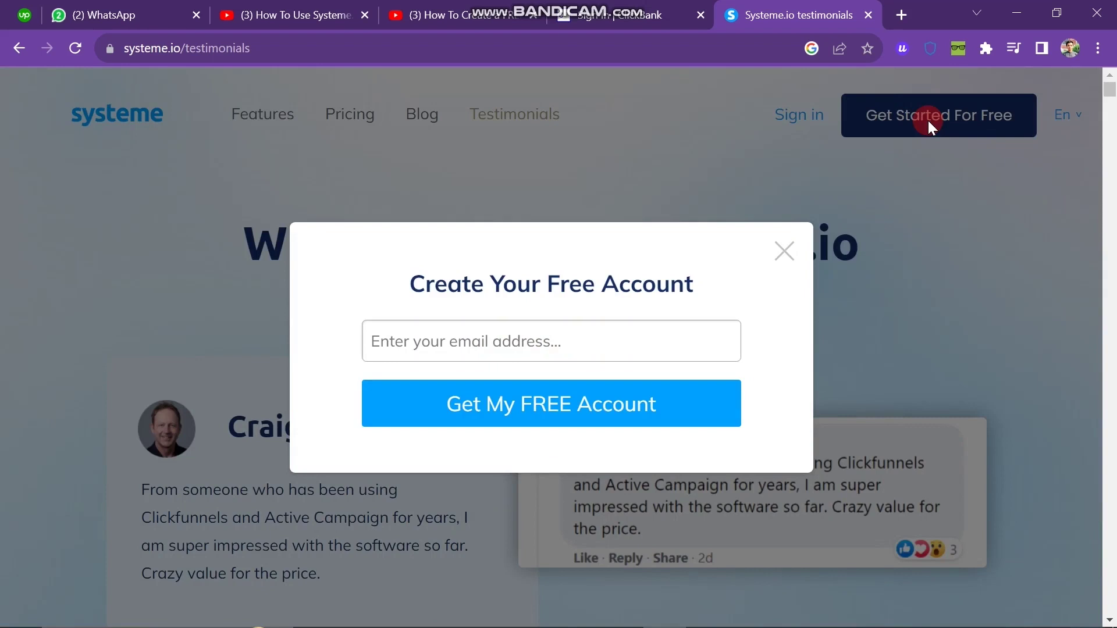
Enter the autofilled e-mail address in the sign-up form and submit it.
click(525, 343)
click(525, 398)
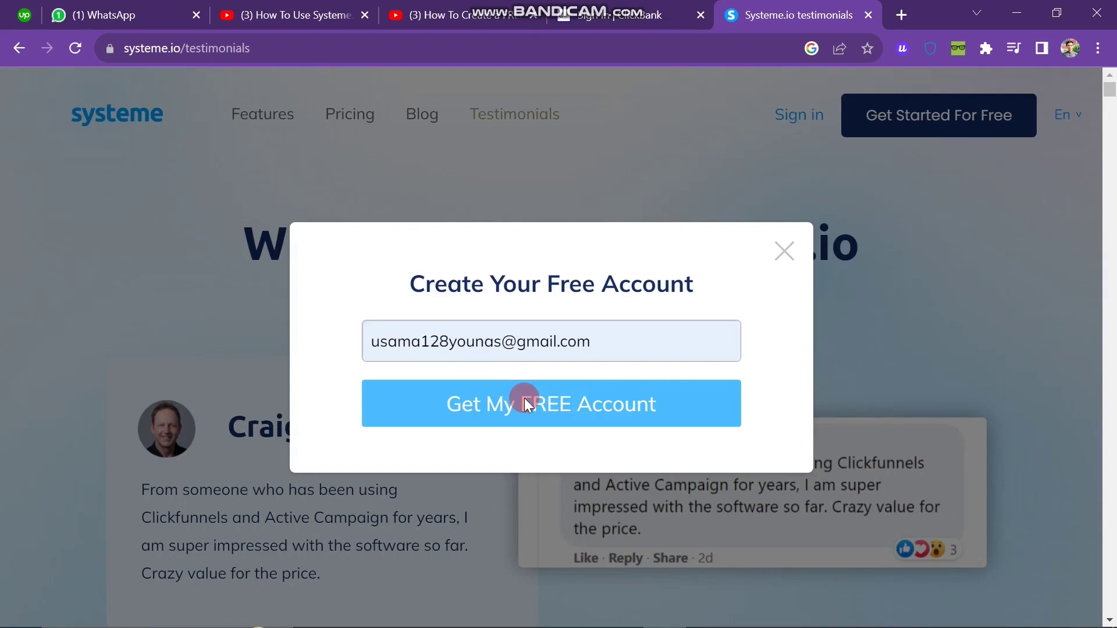
click(79, 56)
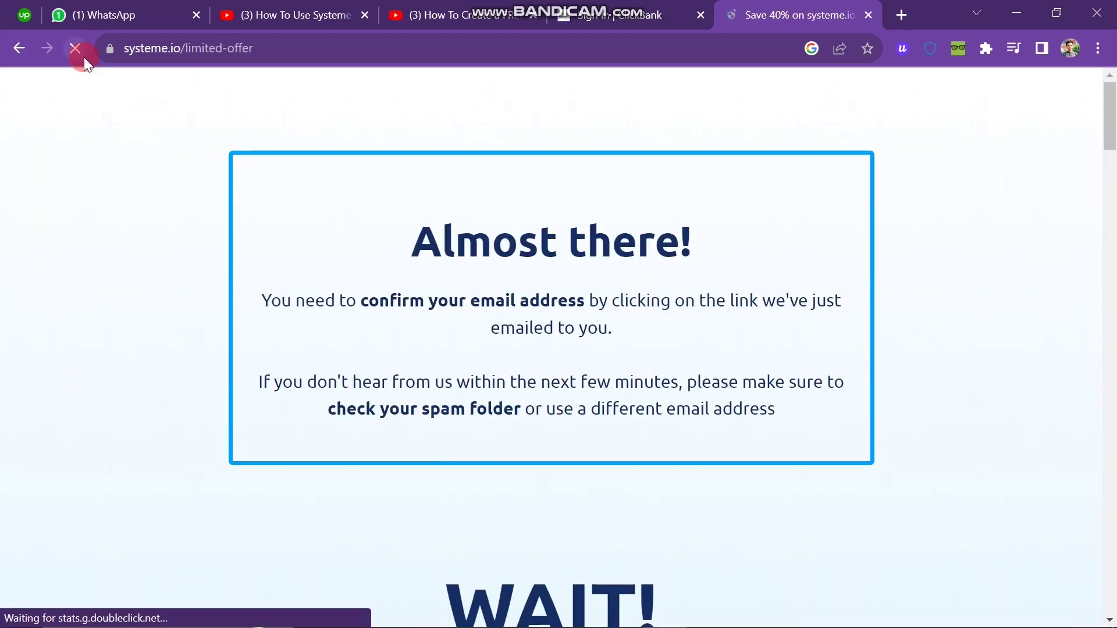
Go to the main dashboard, then view the Funnels list showing the Click bank funnel.
click(327, 98)
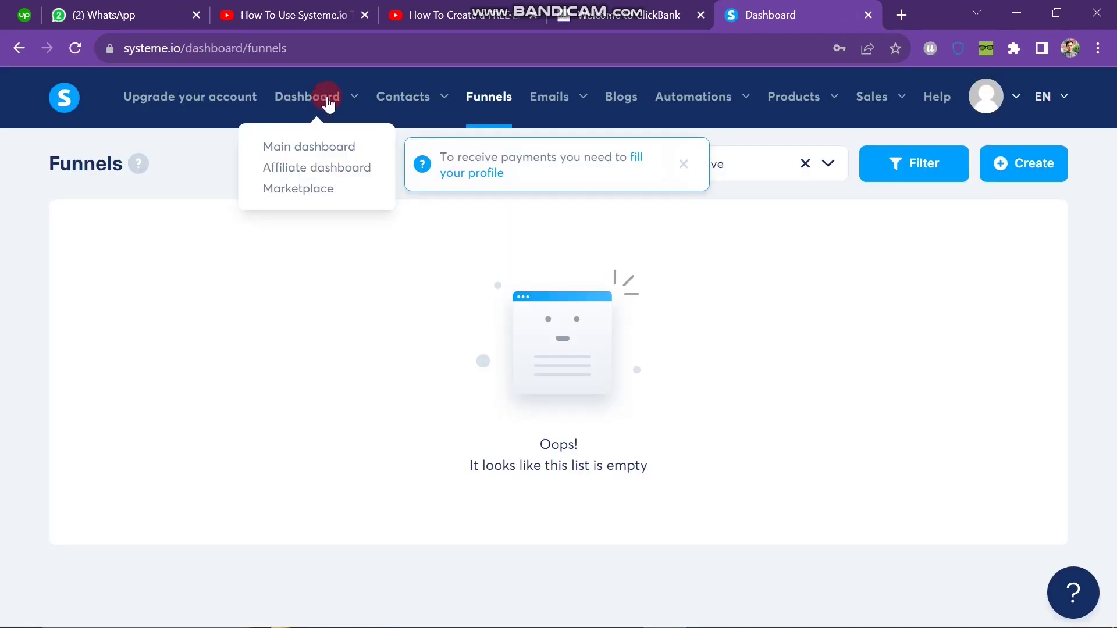
click(314, 146)
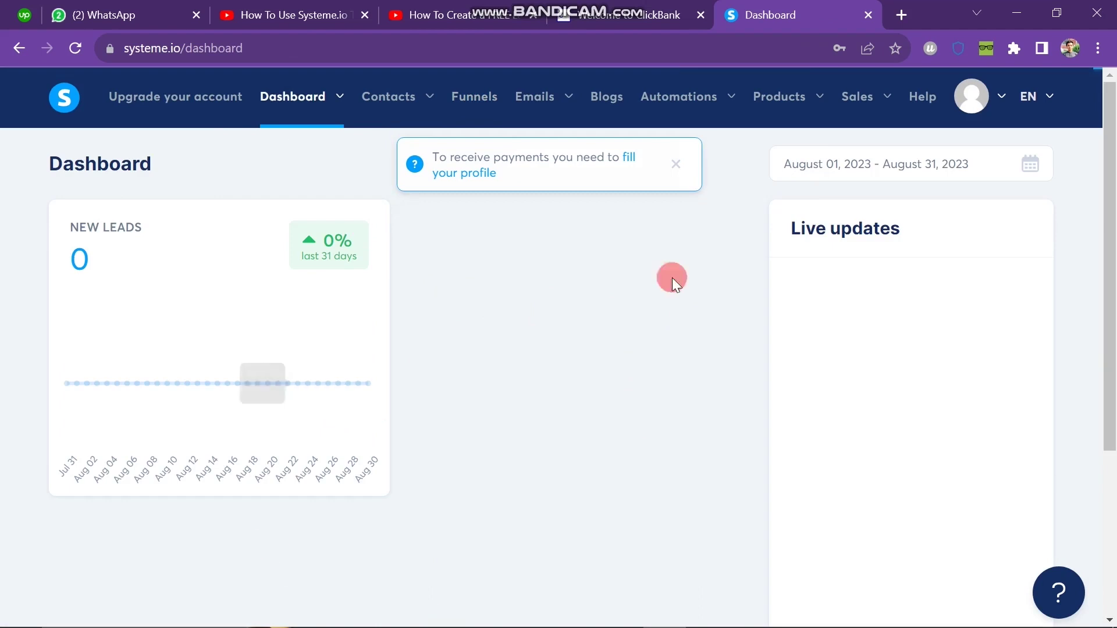
mouse_move(399, 95)
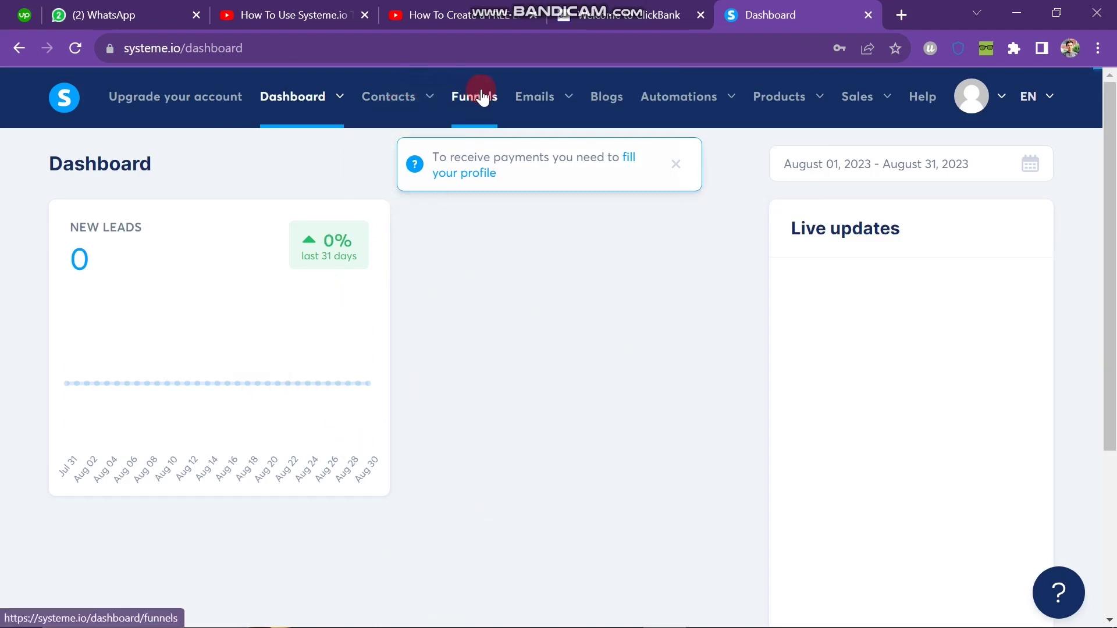
mouse_move(552, 110)
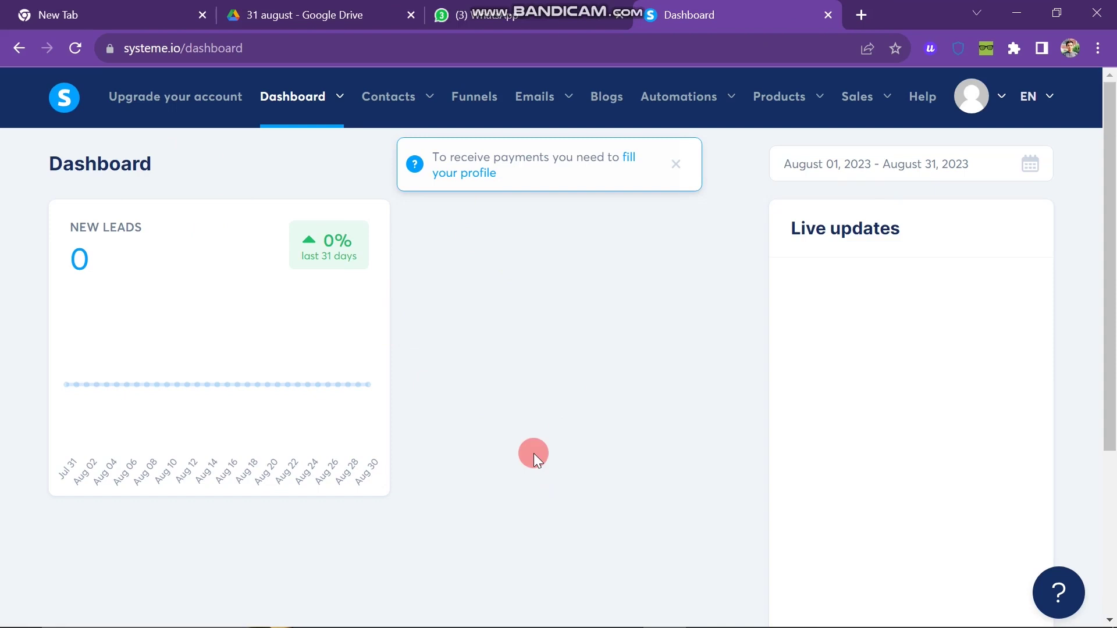
click(483, 97)
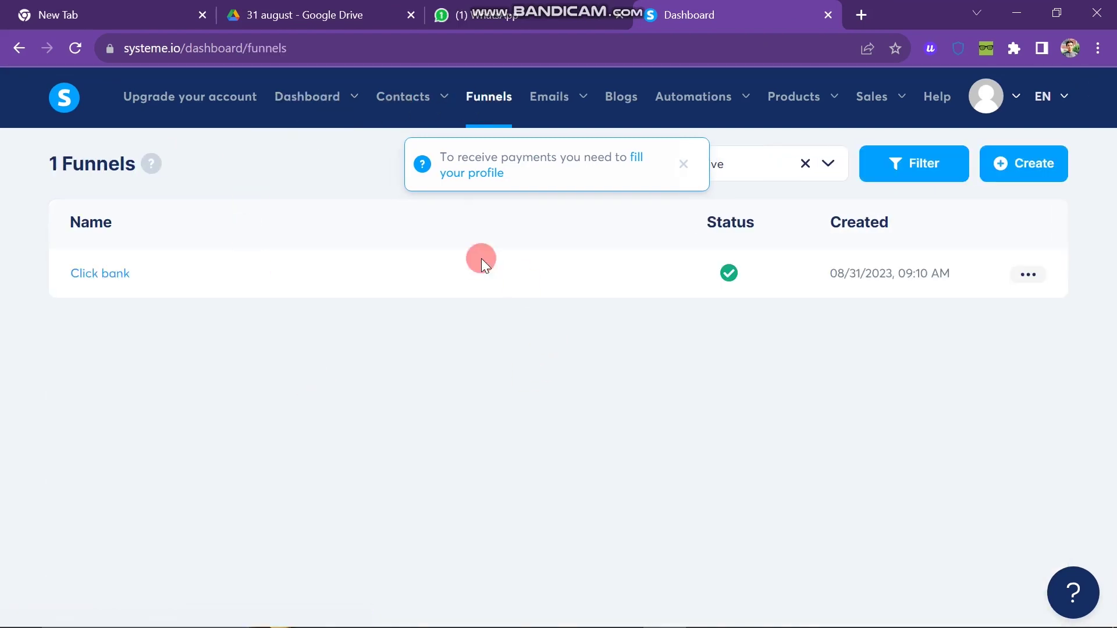
drag(36, 275, 203, 272)
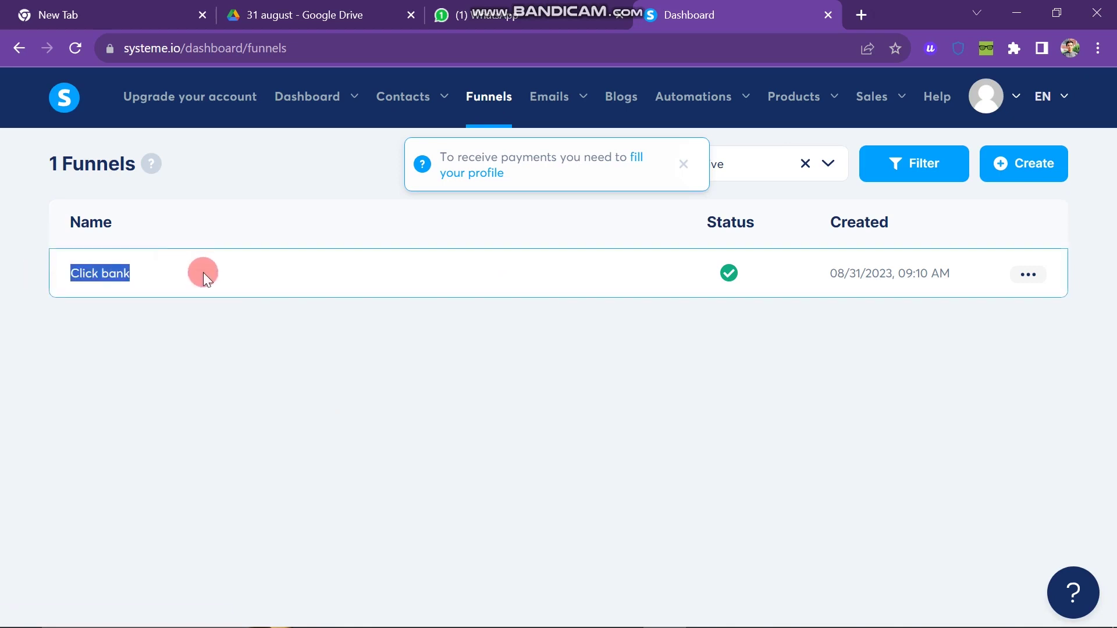
click(165, 340)
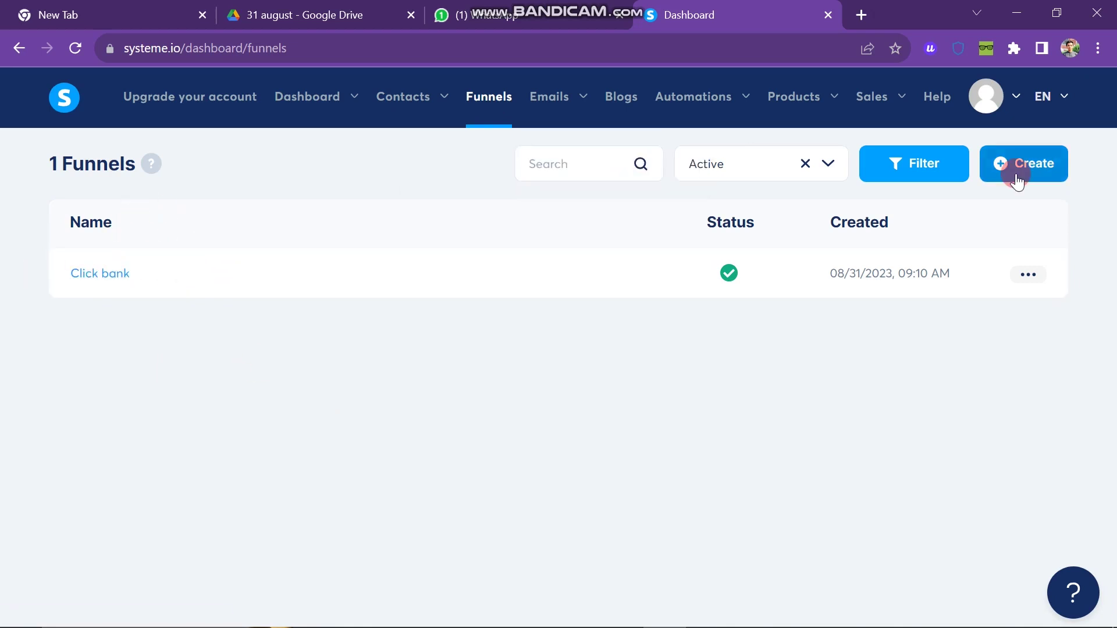
Create a funnel named 'usama' with the Sell goal and U.S. Dollar currency.
click(1016, 173)
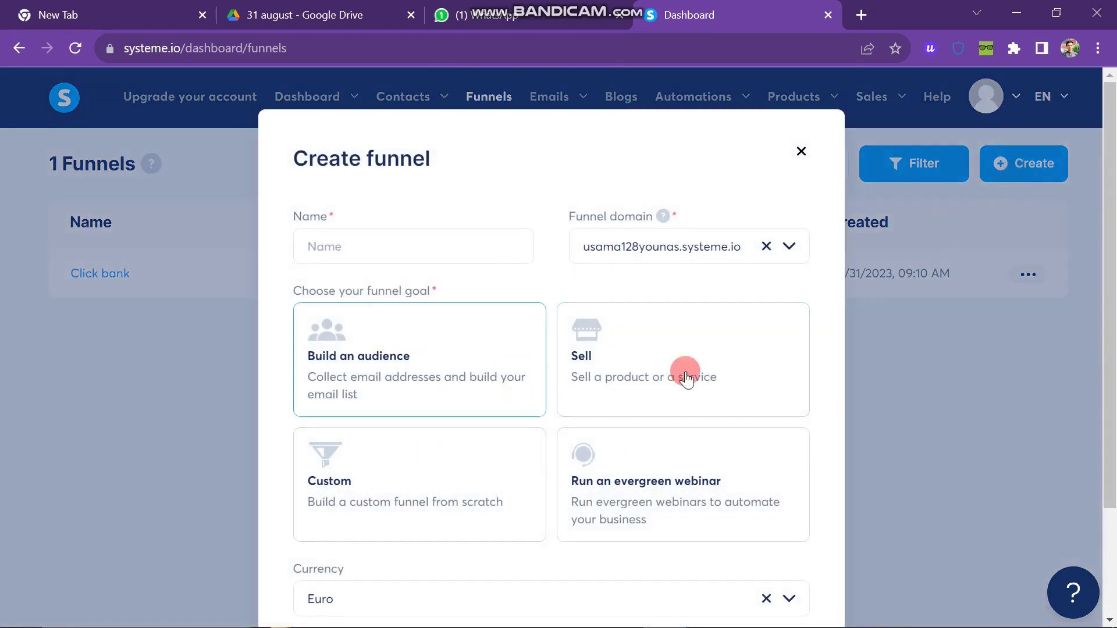
click(378, 252)
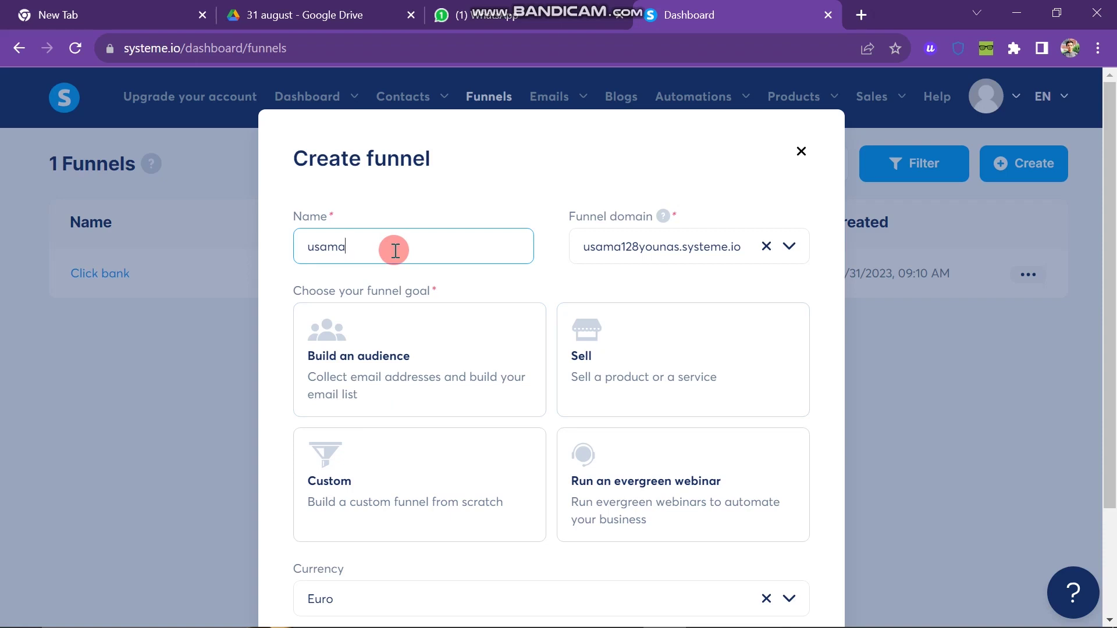
text(usama)
click(547, 270)
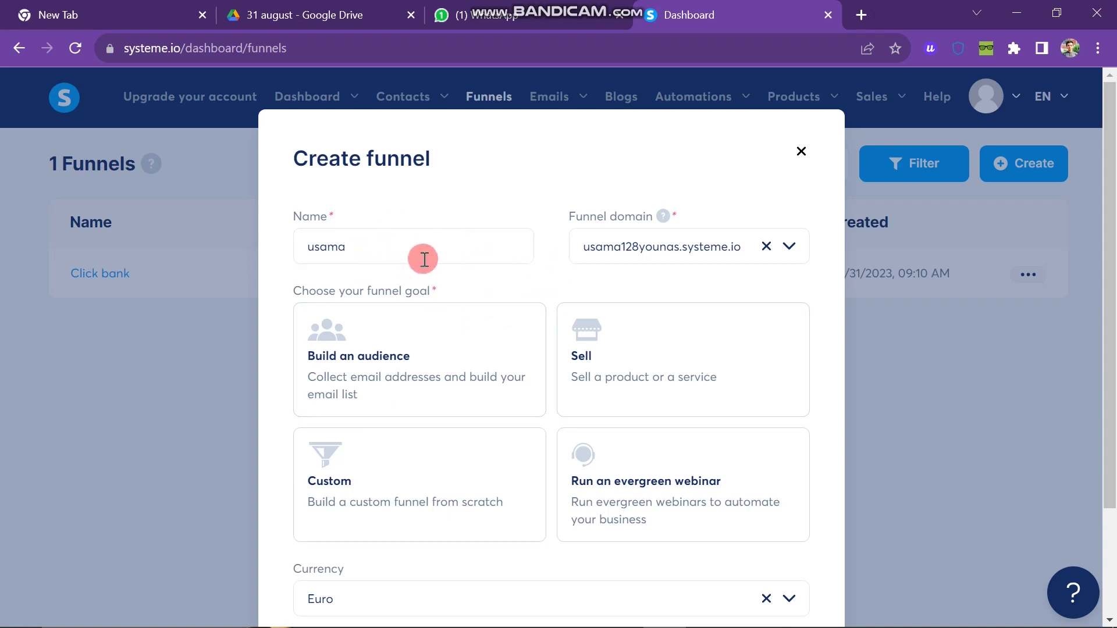
scroll(464, 375, down, 3)
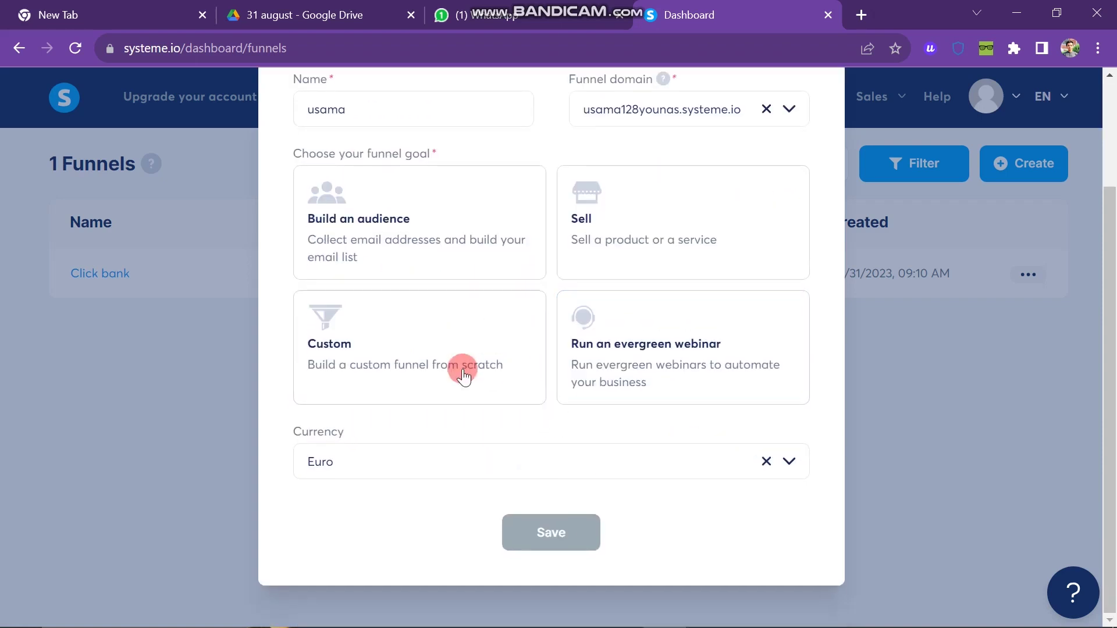
click(589, 237)
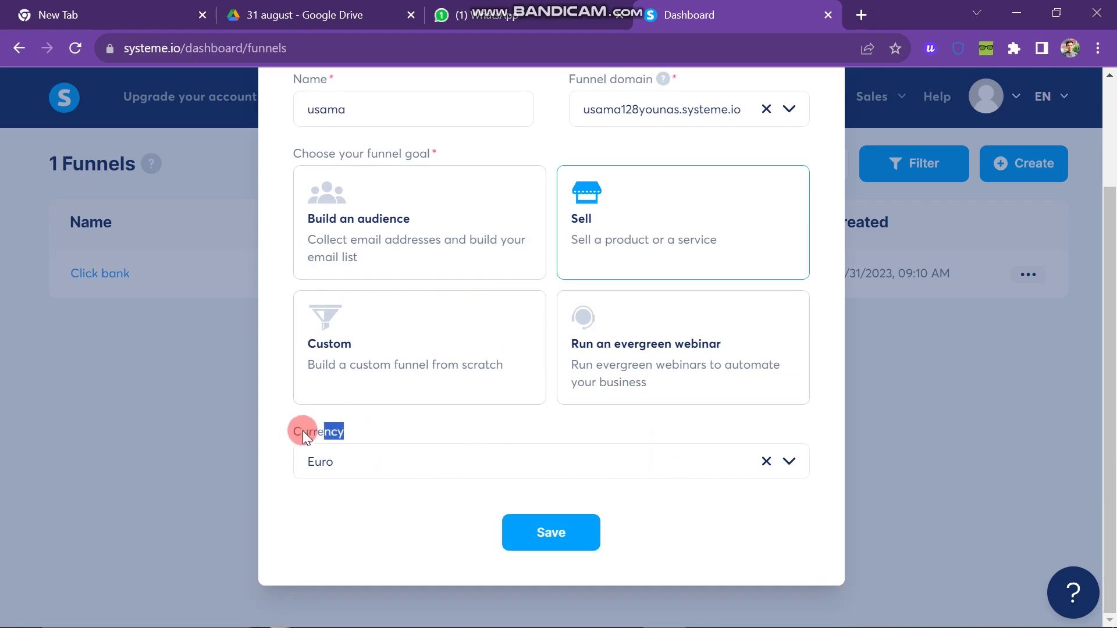
click(357, 460)
click(366, 403)
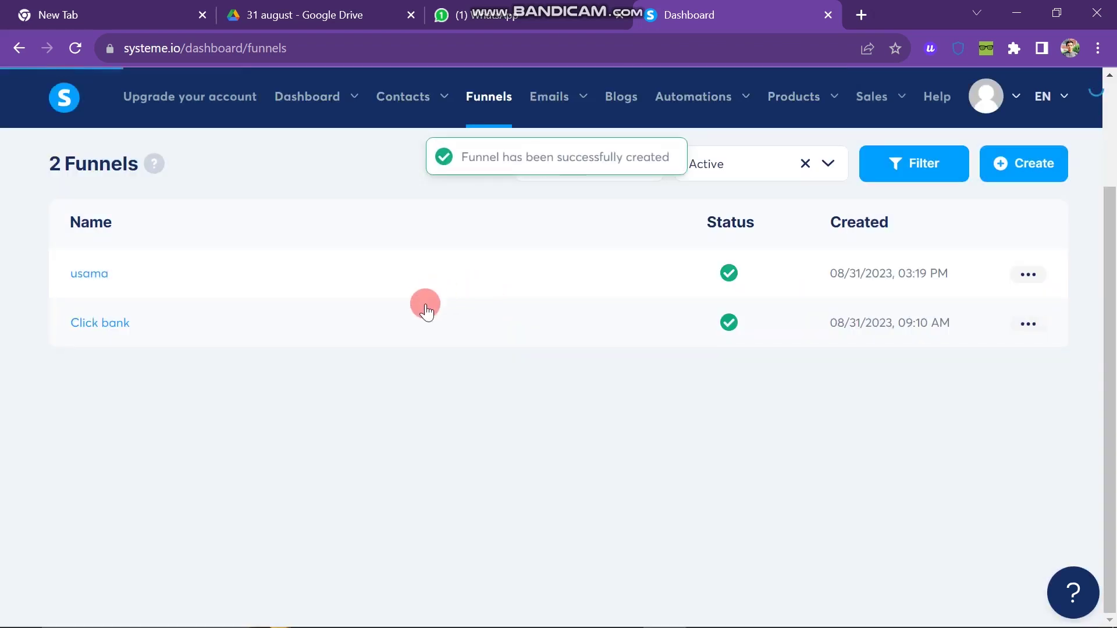
drag(35, 262, 183, 283)
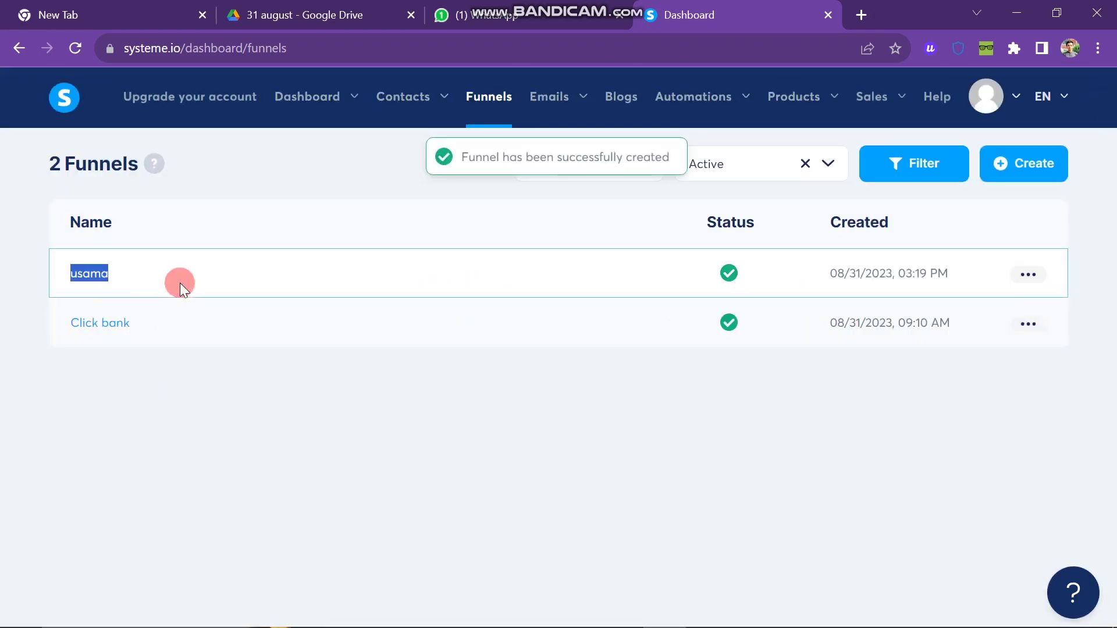
Open the usama funnel and choose the health and fitness template for its order form.
click(147, 281)
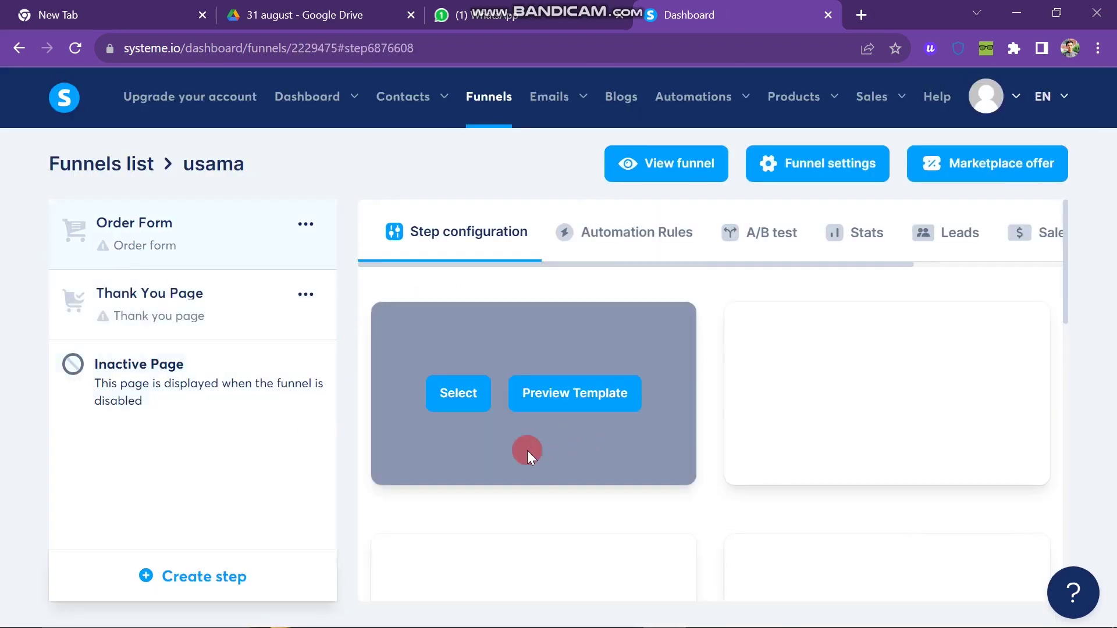
scroll(754, 430, down, 5)
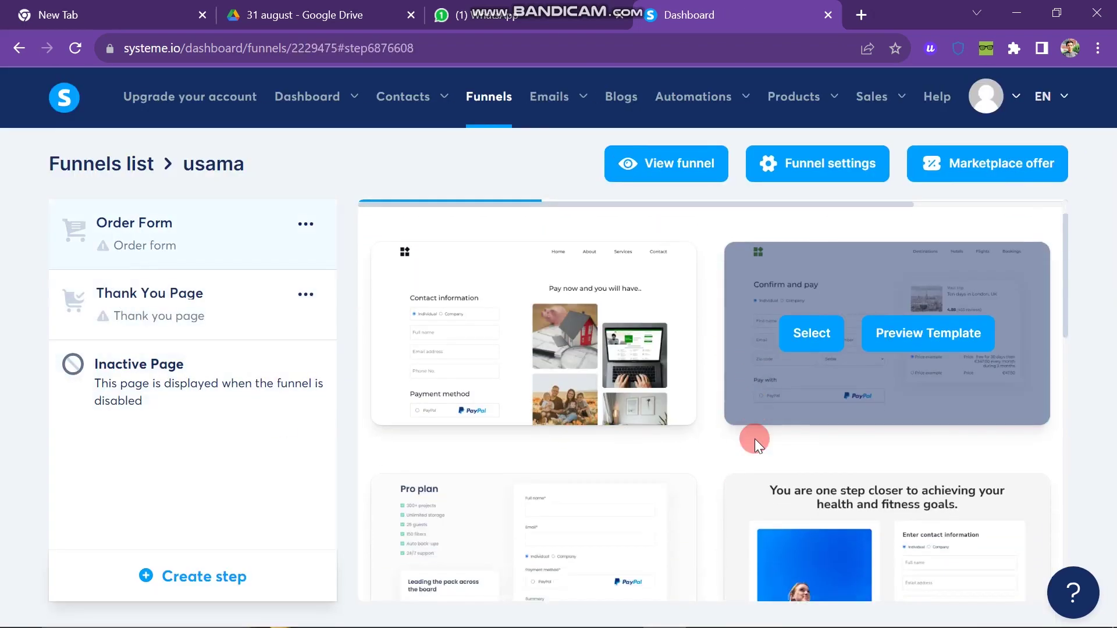
scroll(953, 480, down, 3)
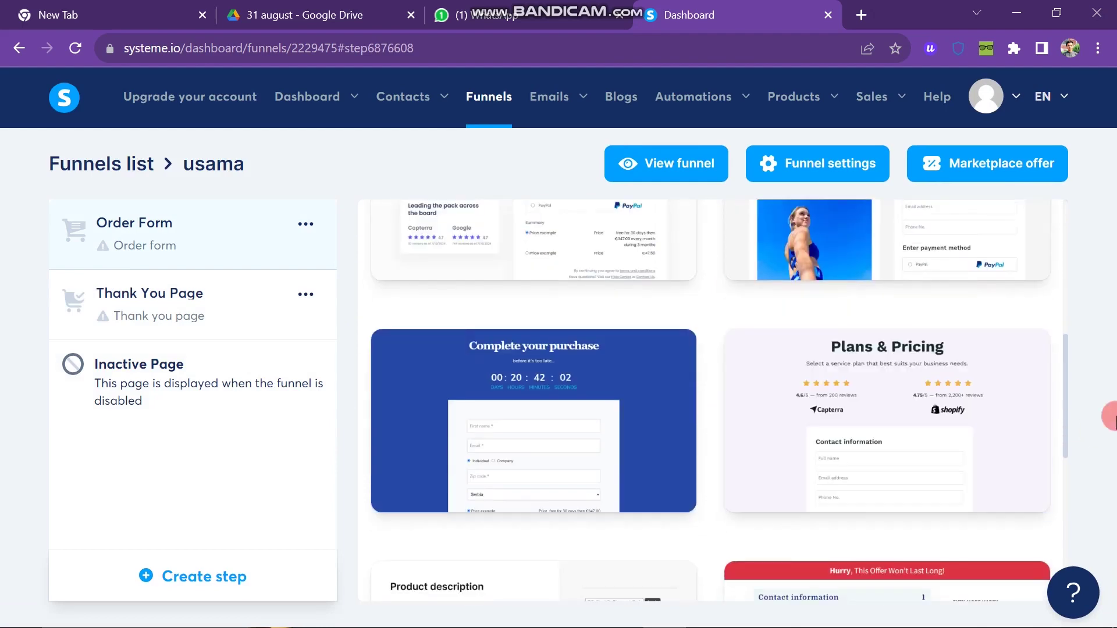
scroll(640, 448, down, 4)
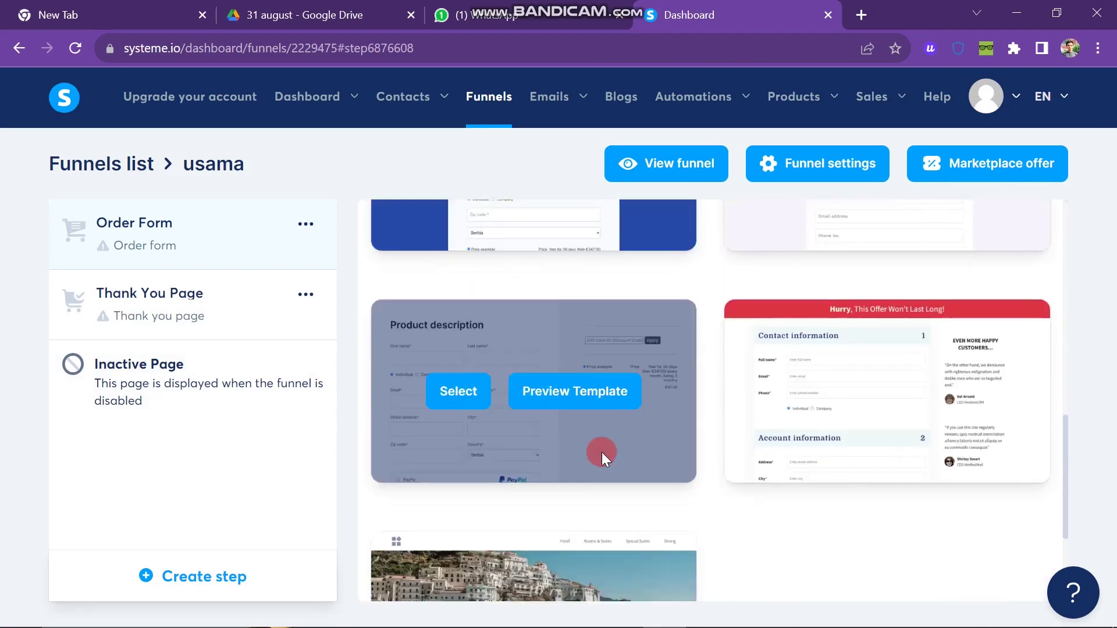
scroll(622, 449, down, 4)
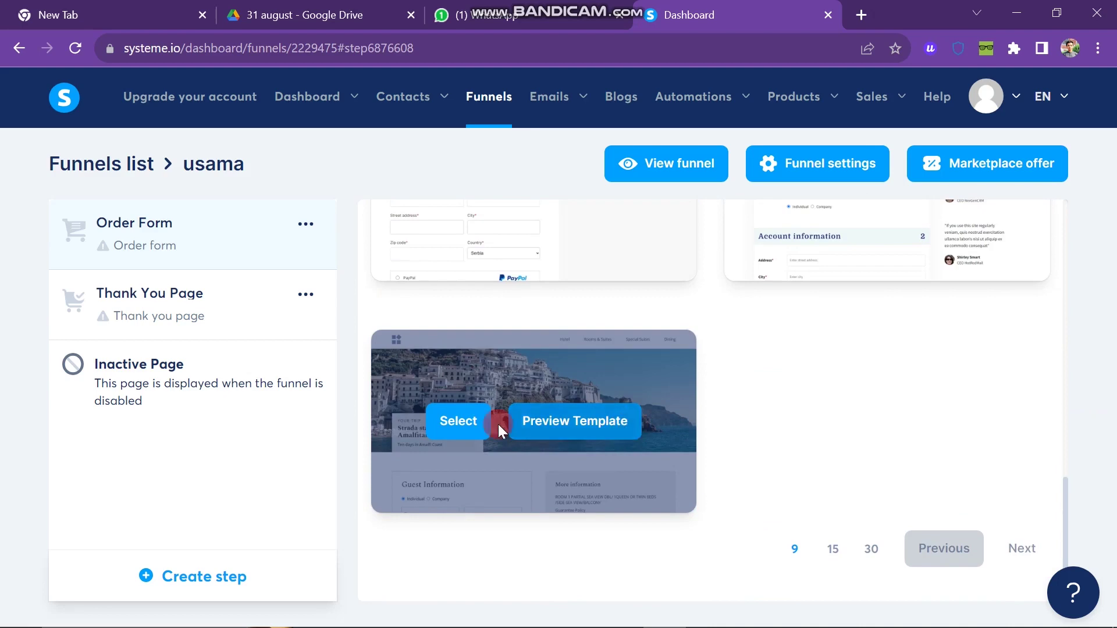
scroll(822, 495, up, 10)
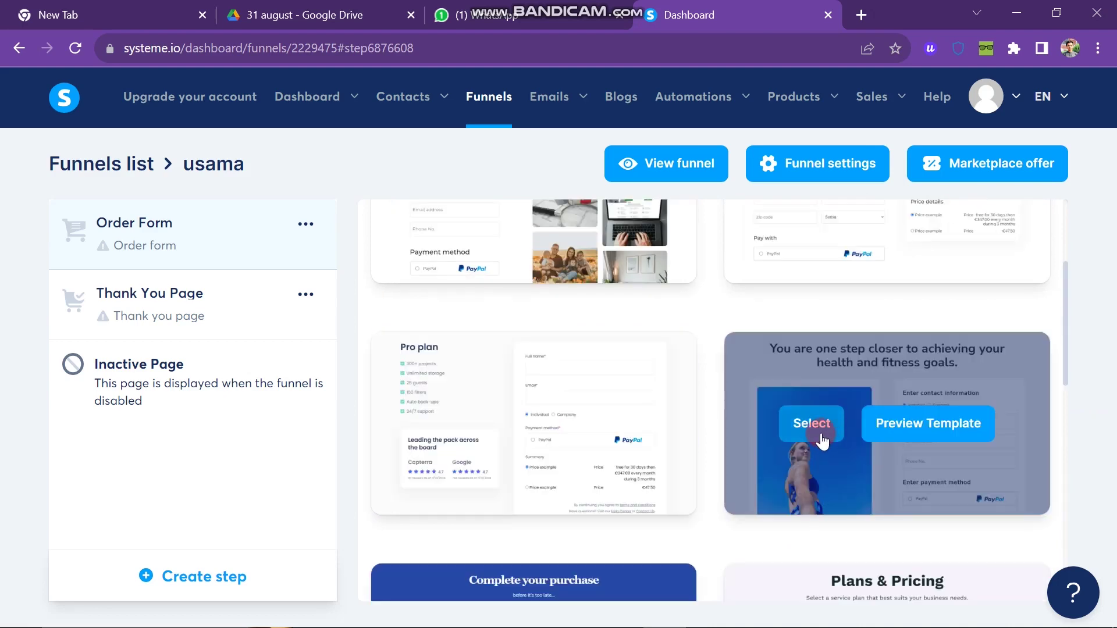
click(820, 434)
Save the Order Form step settings and open the order page in the editor.
triple_click(479, 357)
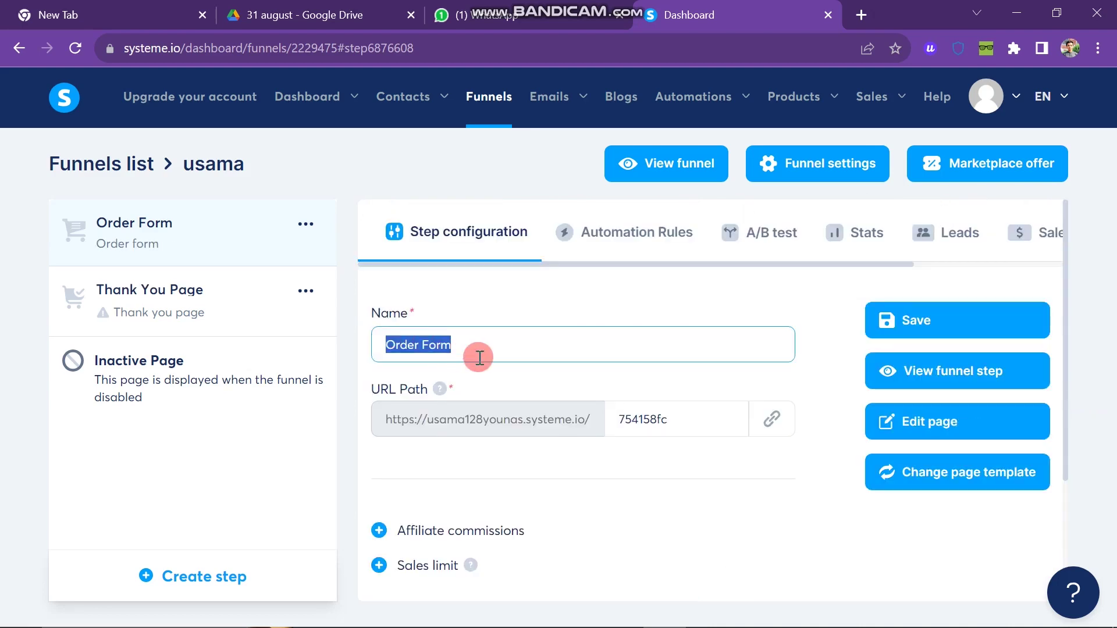
click(466, 351)
drag(456, 347, 361, 346)
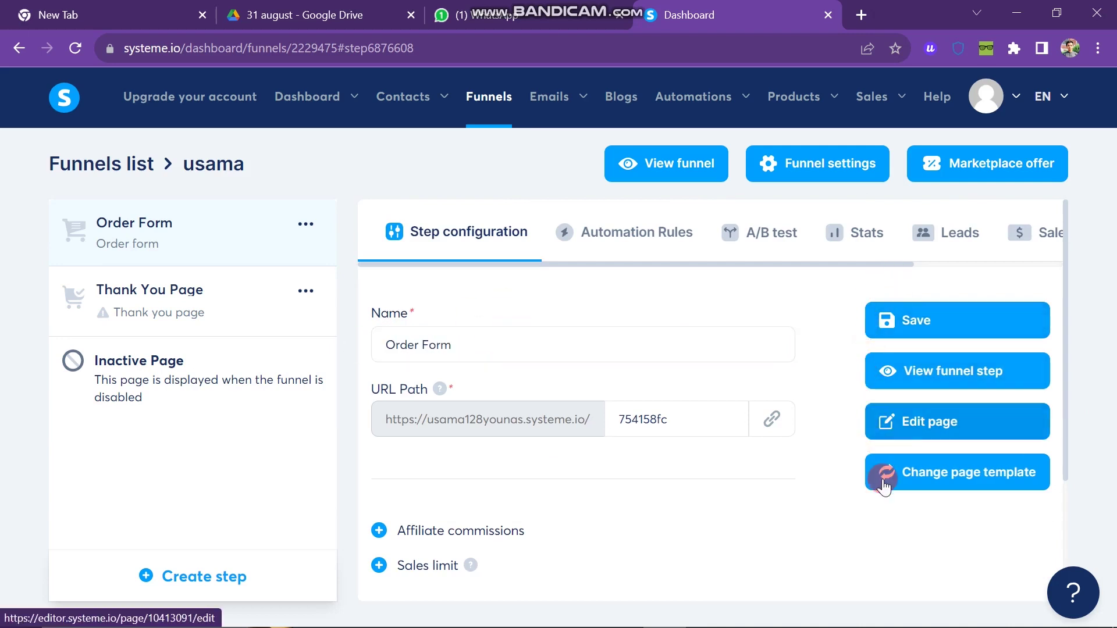
click(939, 315)
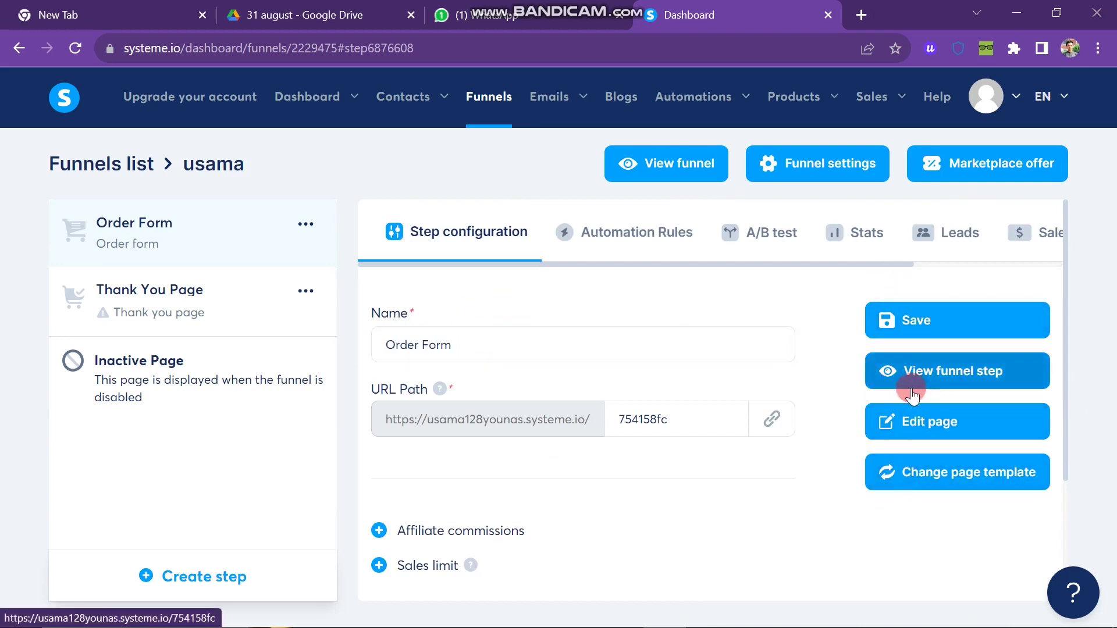
click(957, 378)
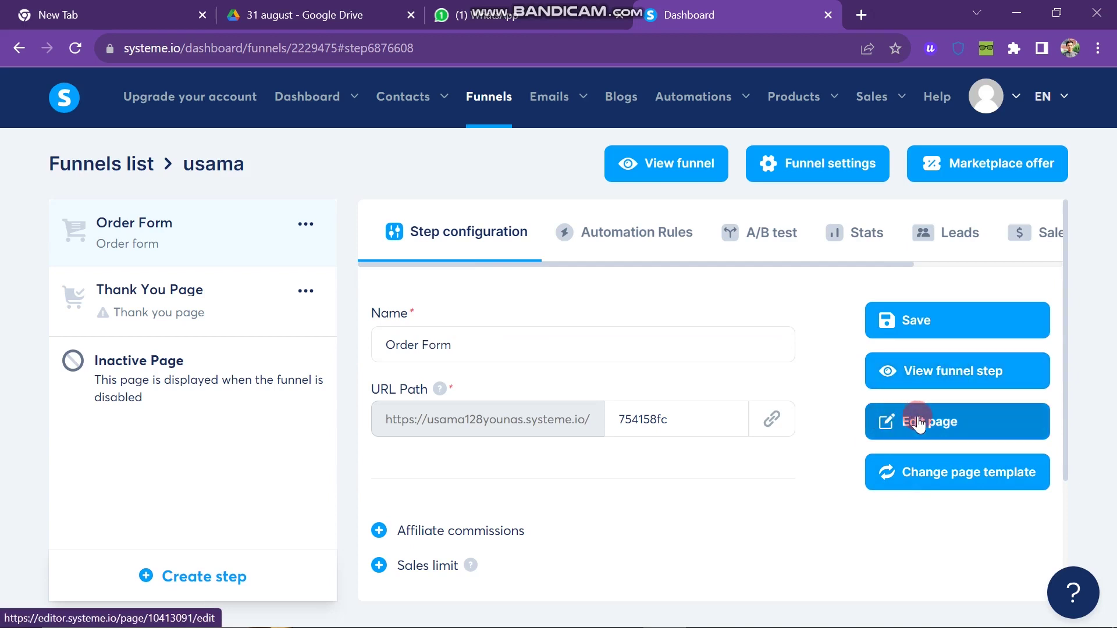
click(913, 478)
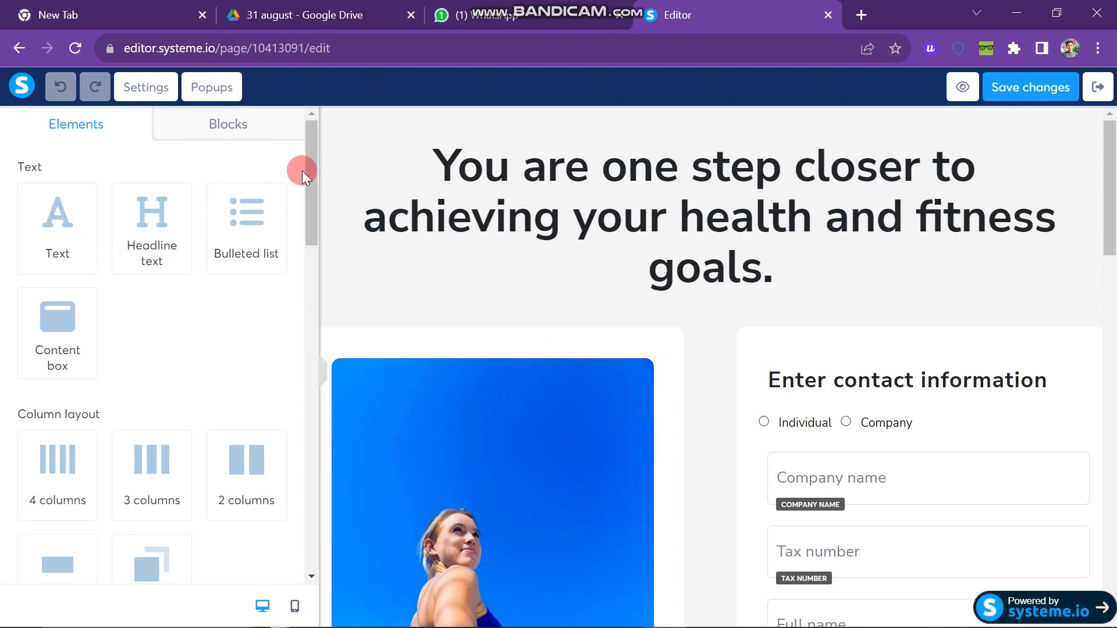
mouse_move(302, 169)
mouse_down()
mouse_move(302, 485)
mouse_move(302, 190)
mouse_up()
click(238, 124)
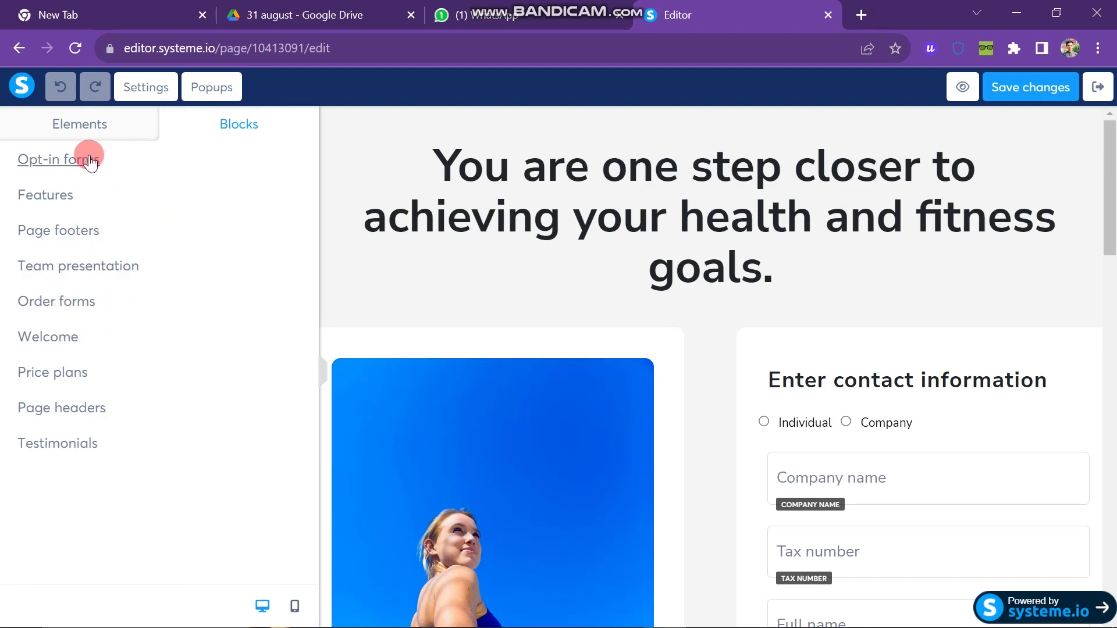
click(64, 127)
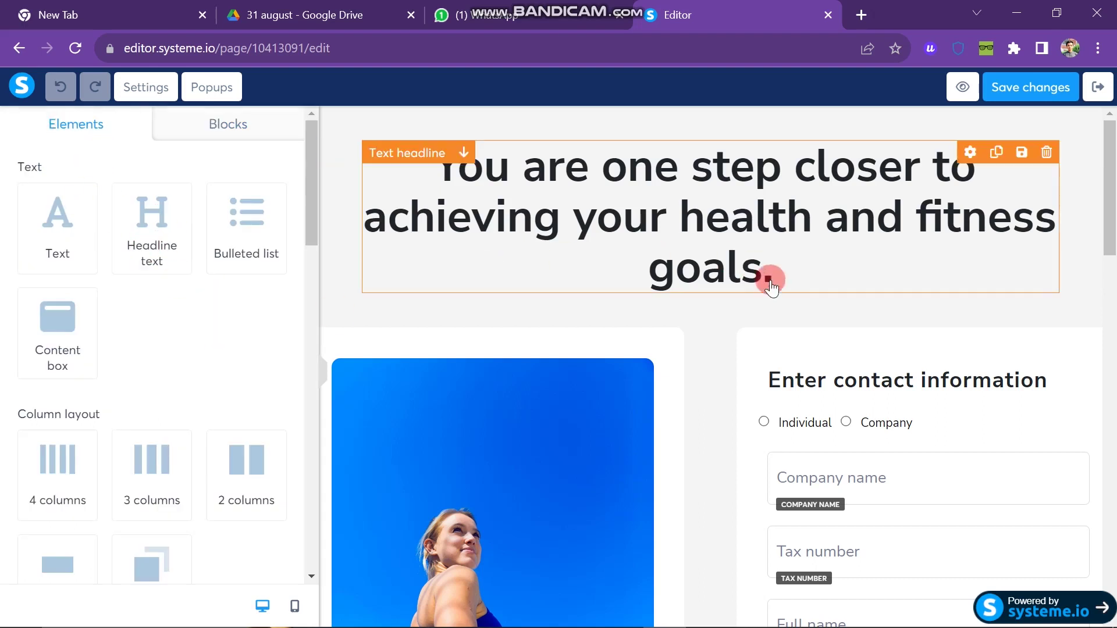
Replace the order page headline text with 'welcome to my store'.
click(617, 200)
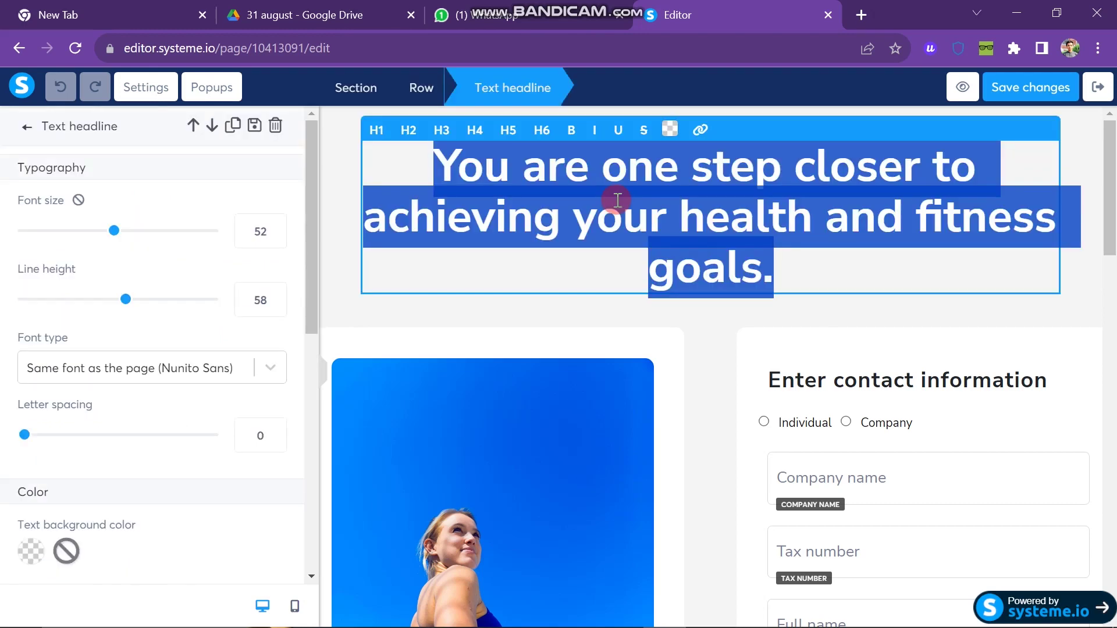
key(BackSpace)
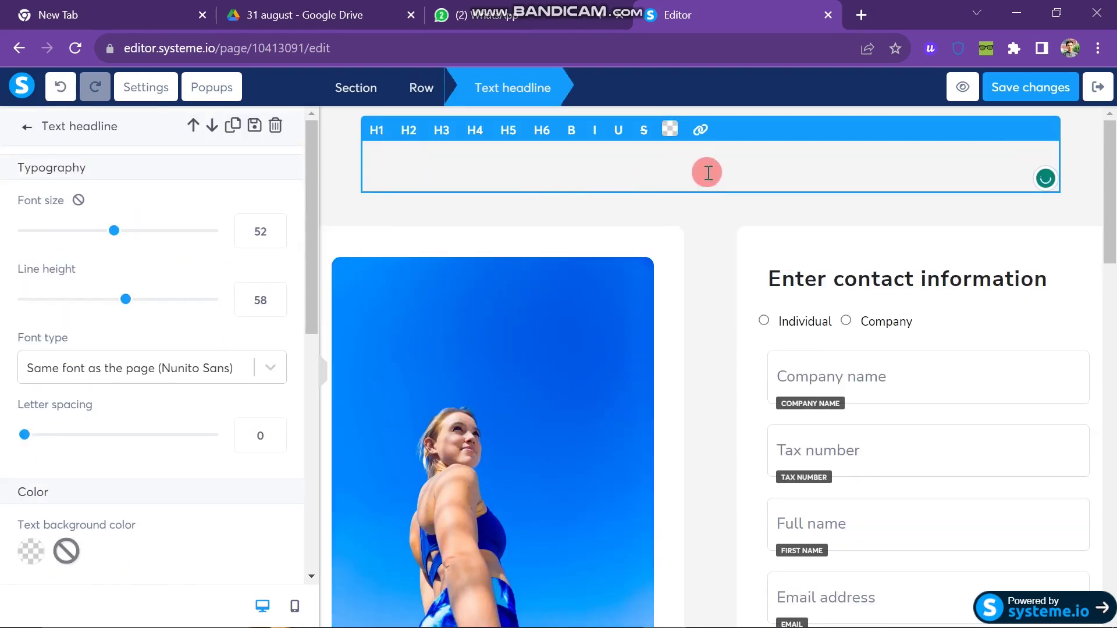
text(welcome to my store)
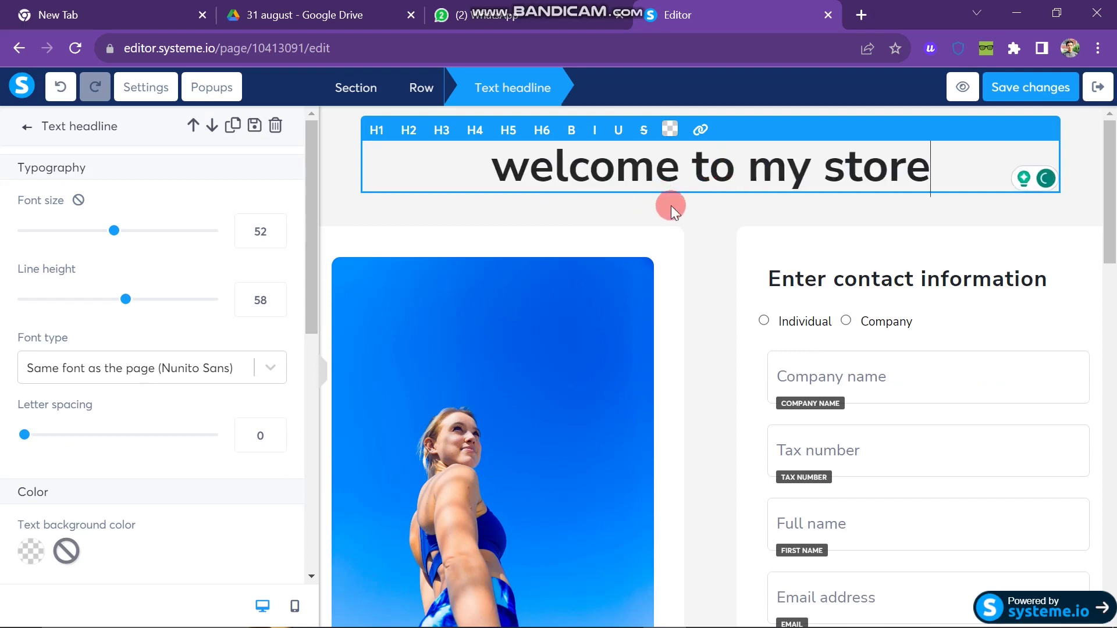
Colour the new headline red (DE1616).
drag(481, 167, 668, 137)
click(668, 132)
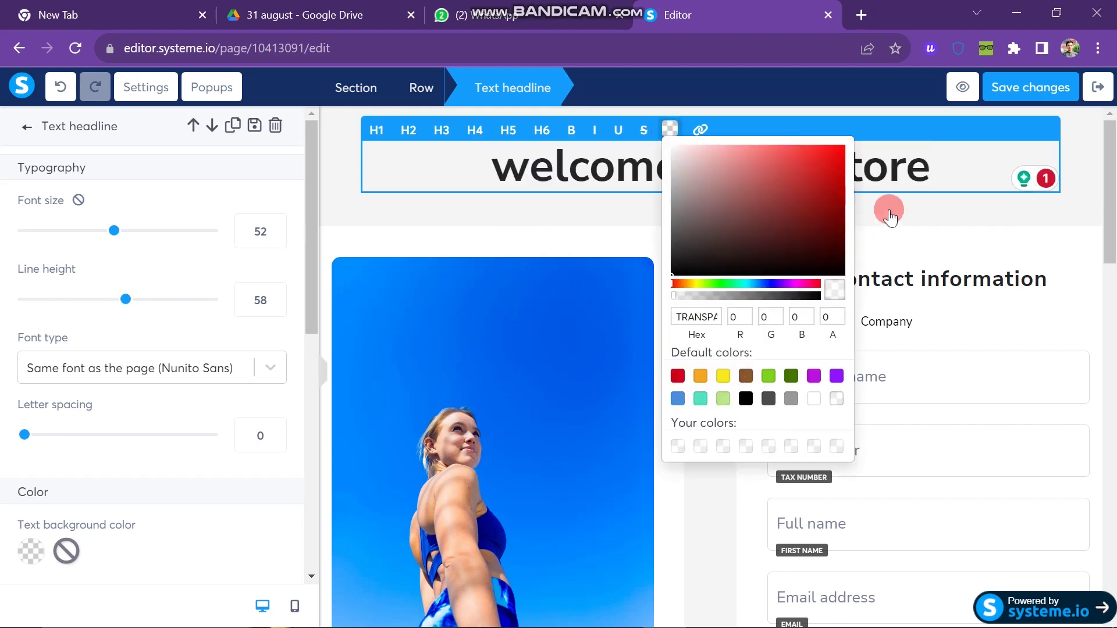
click(830, 162)
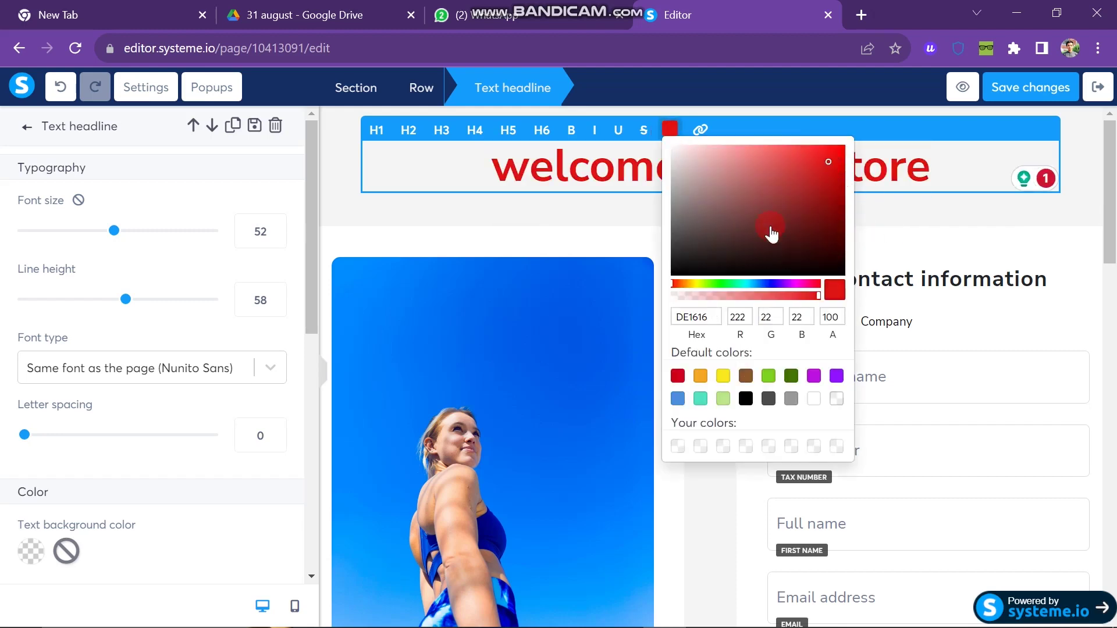
click(872, 387)
scroll(541, 365, down, 2)
click(485, 316)
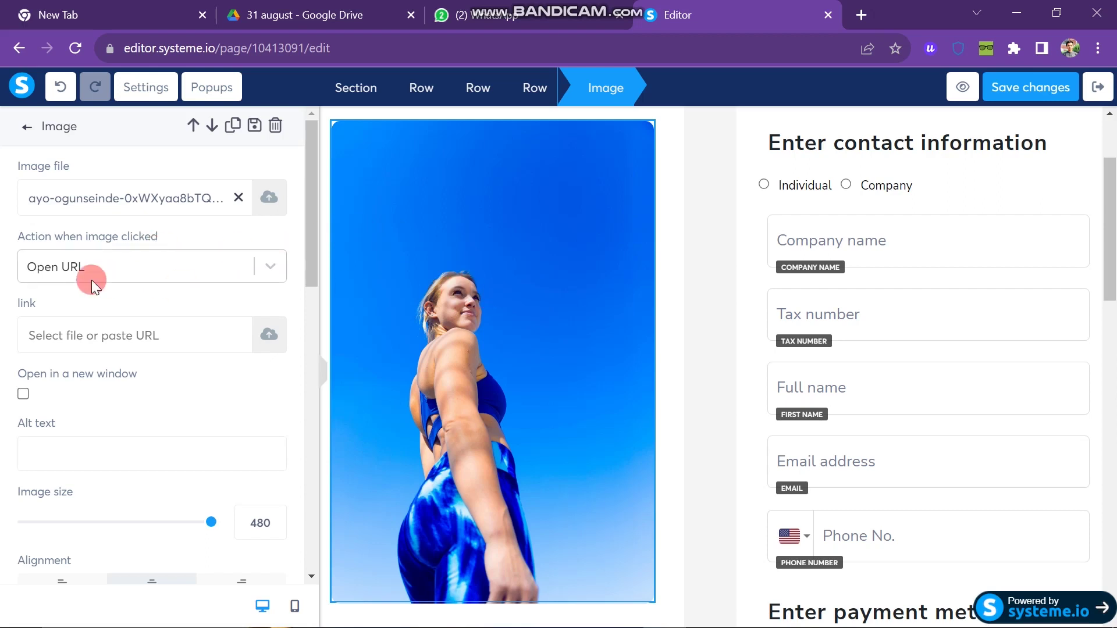
Upload TSHIRTS.webp and insert the green T-shirt image in place of the product photo.
drag(29, 199, 210, 200)
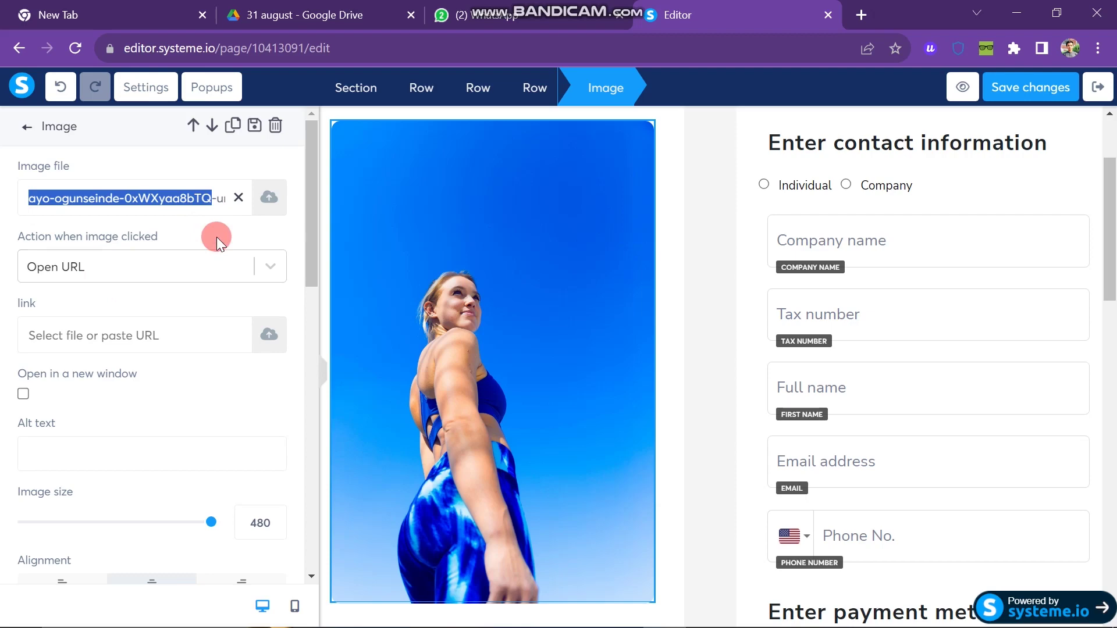
click(187, 219)
click(268, 197)
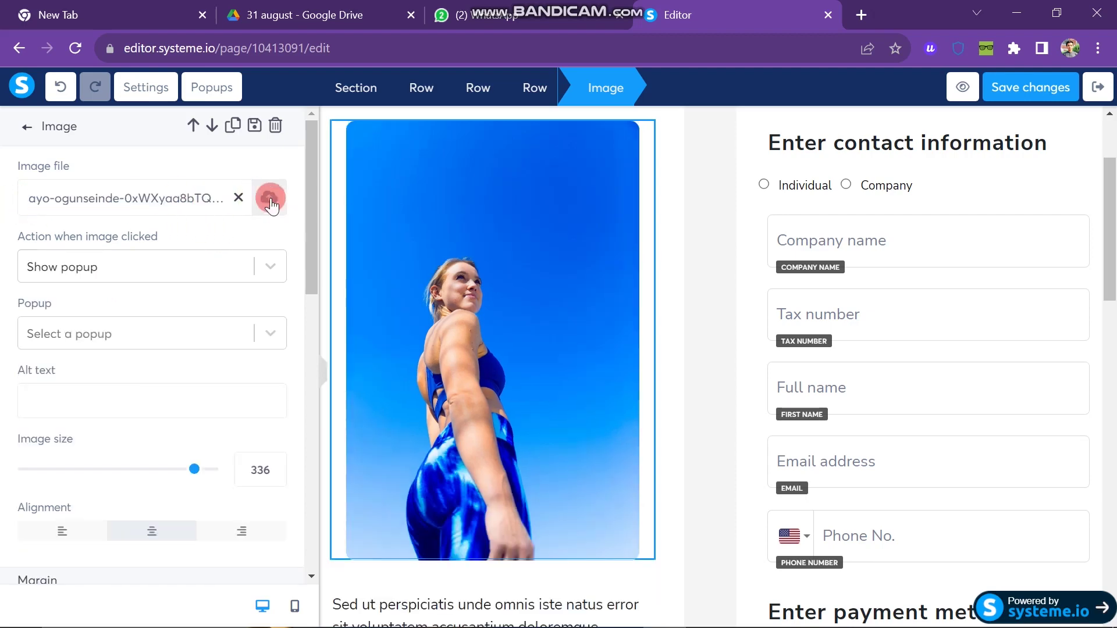
click(577, 398)
click(456, 516)
click(349, 363)
click(735, 546)
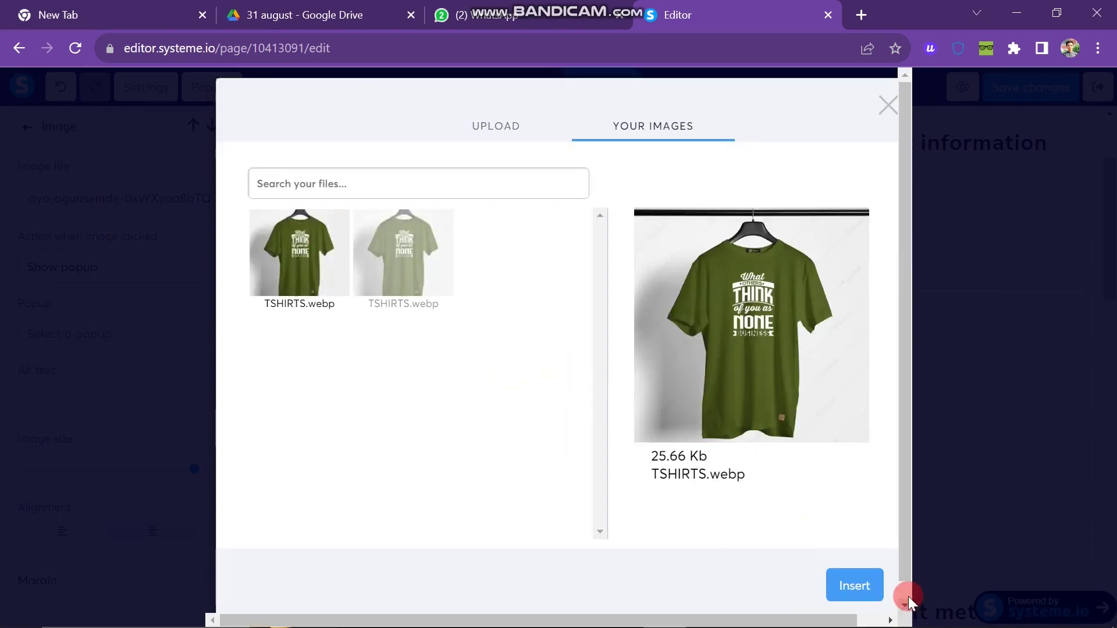
click(856, 584)
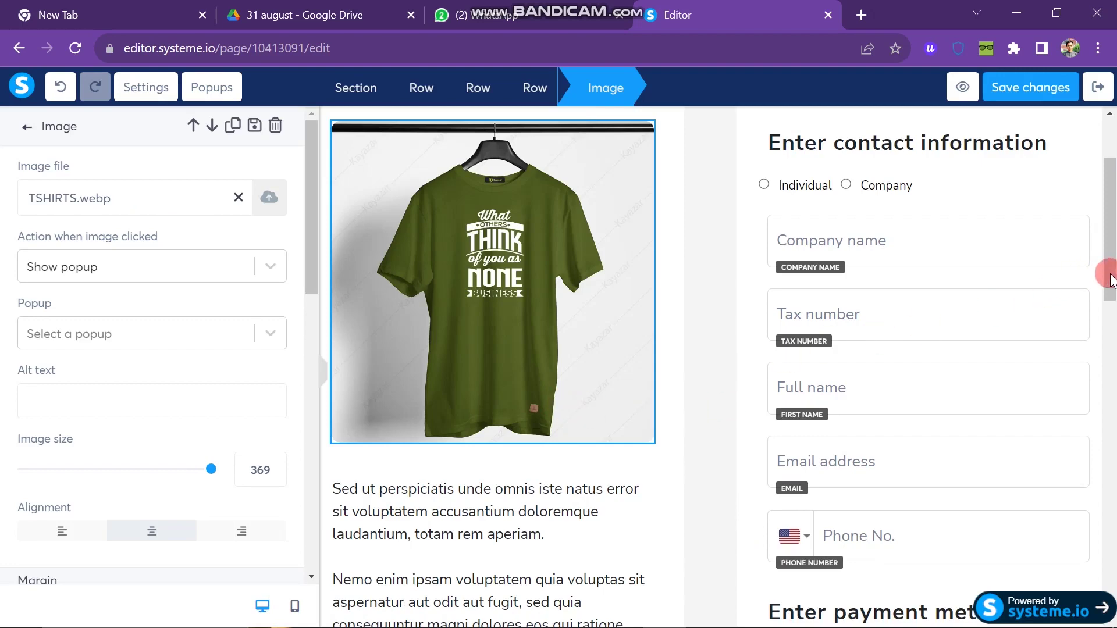
click(1110, 238)
Delete the Company name input from the order form and confirm the removal.
scroll(1110, 233, up, 2)
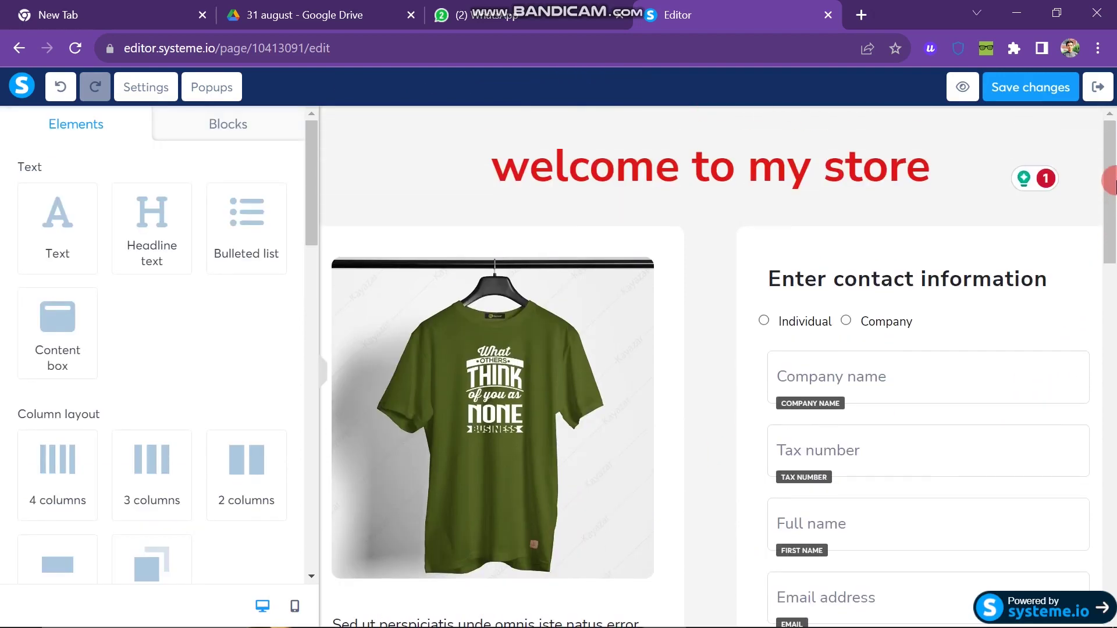
drag(1110, 226, 1108, 260)
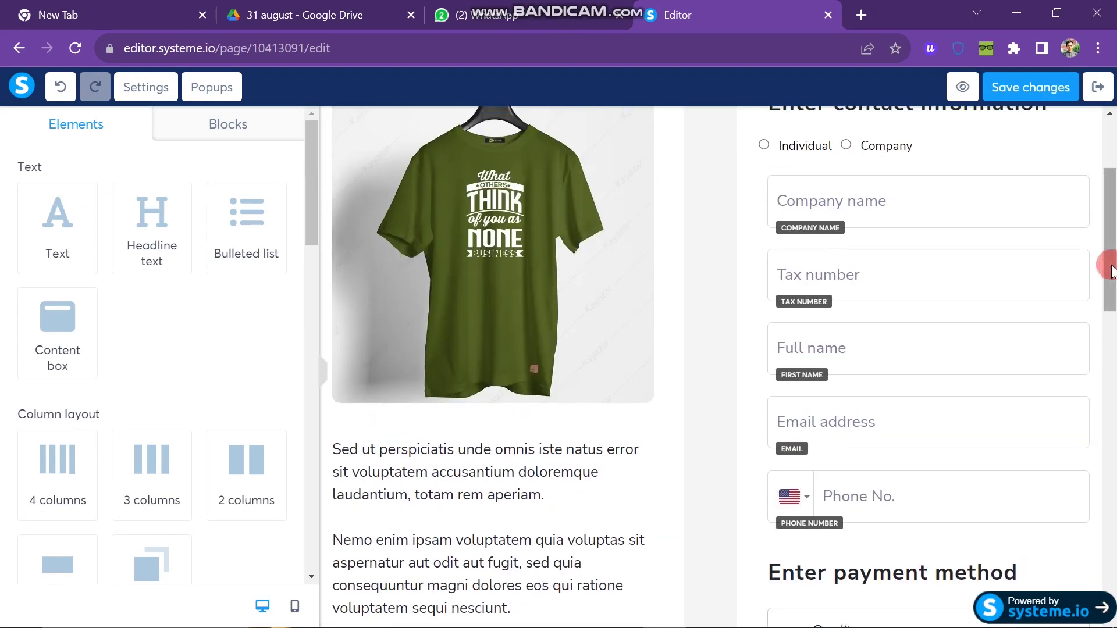
click(1071, 203)
key(Delete)
click(641, 145)
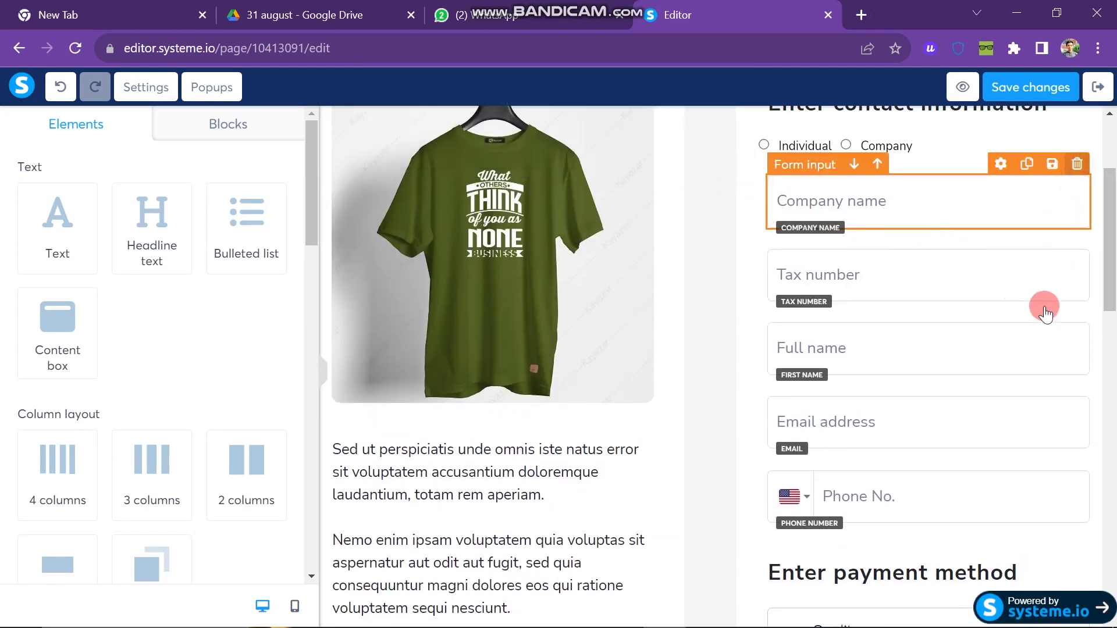